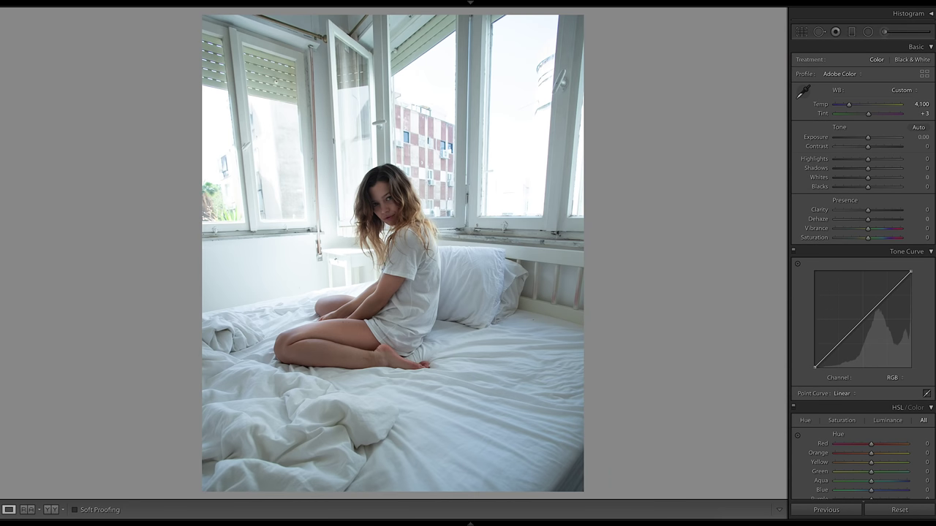
- Find the portrait of the woman sitting on the white bed in the photographer's Instagram feed and view the post
key("ctrl+shift+v")
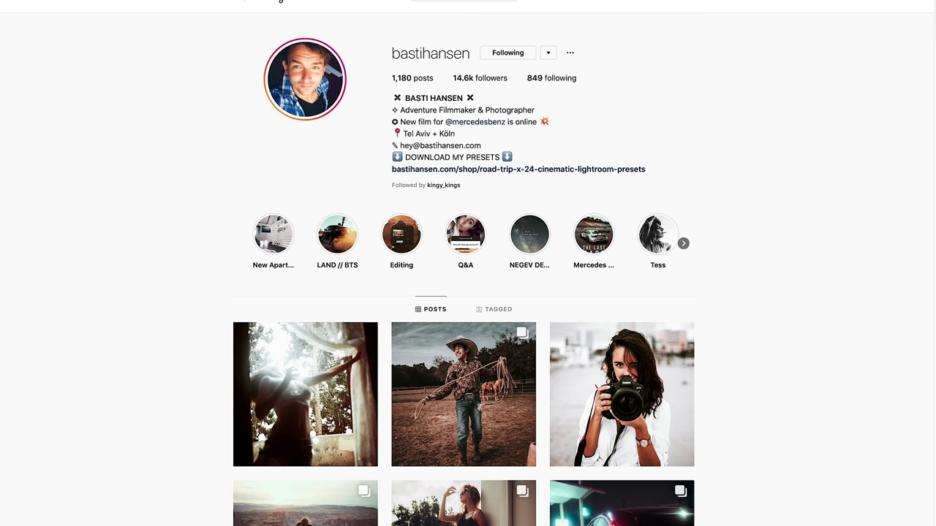
scroll(463, 292, "down", 5)
scroll(464, 293, "down", 14)
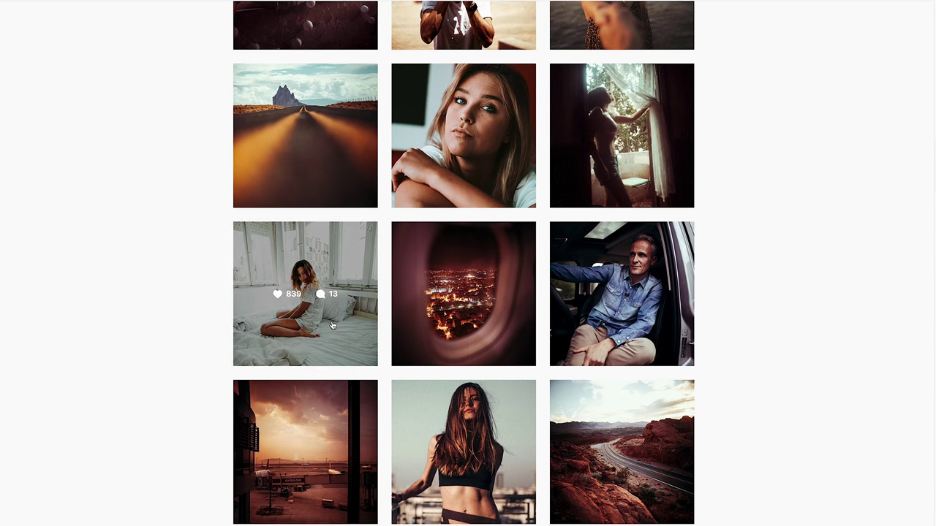
left_click(307, 329)
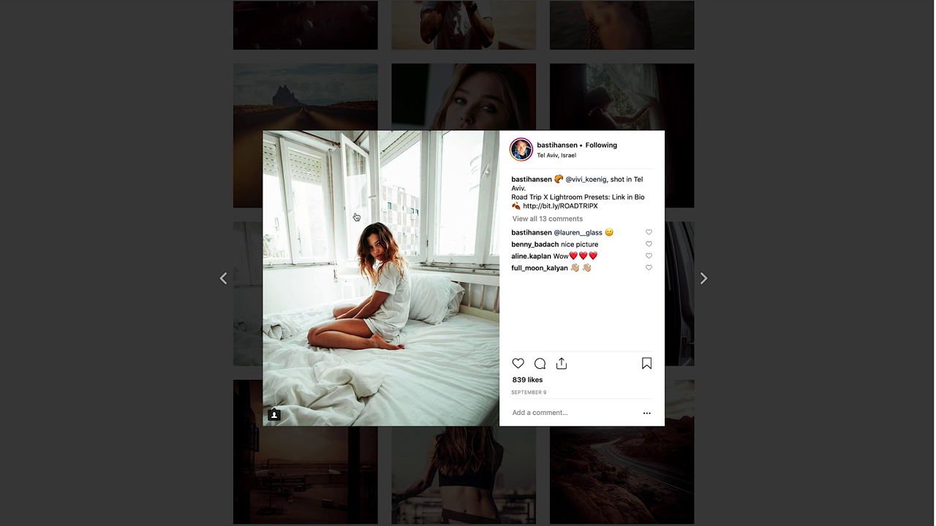
left_click(752, 182)
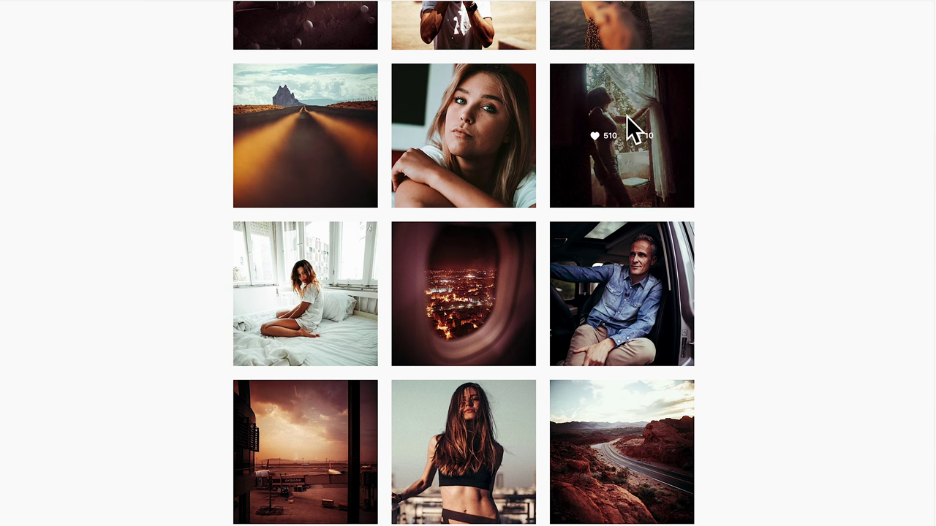
- Browse the photographer's other posts from the bedroom portrait back up to the profile header
scroll(468, 264, "up", 1)
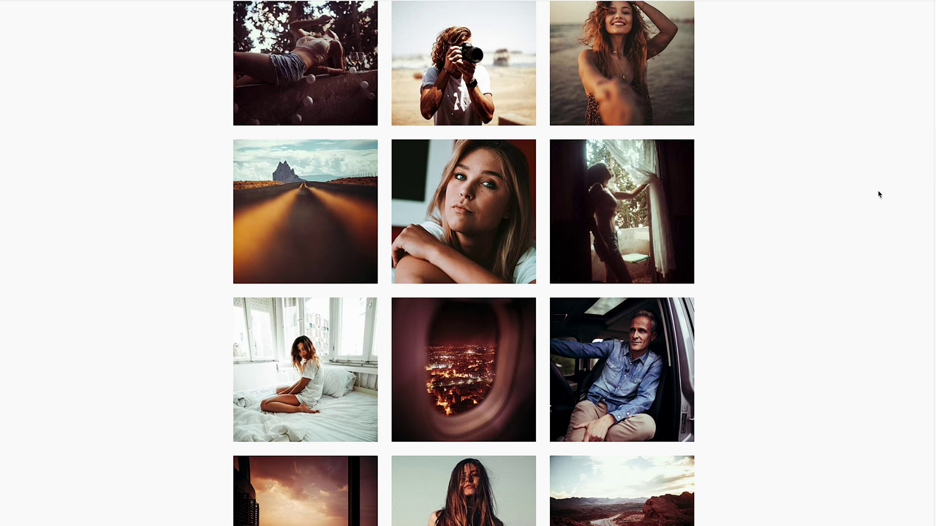
scroll(877, 194, "up", 2)
scroll(931, 136, "up", 3)
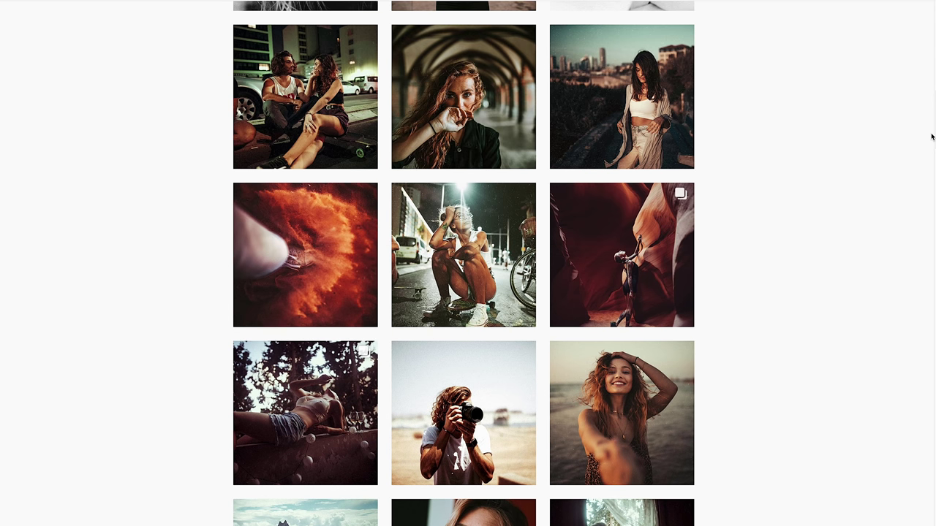
scroll(931, 137, "up", 2)
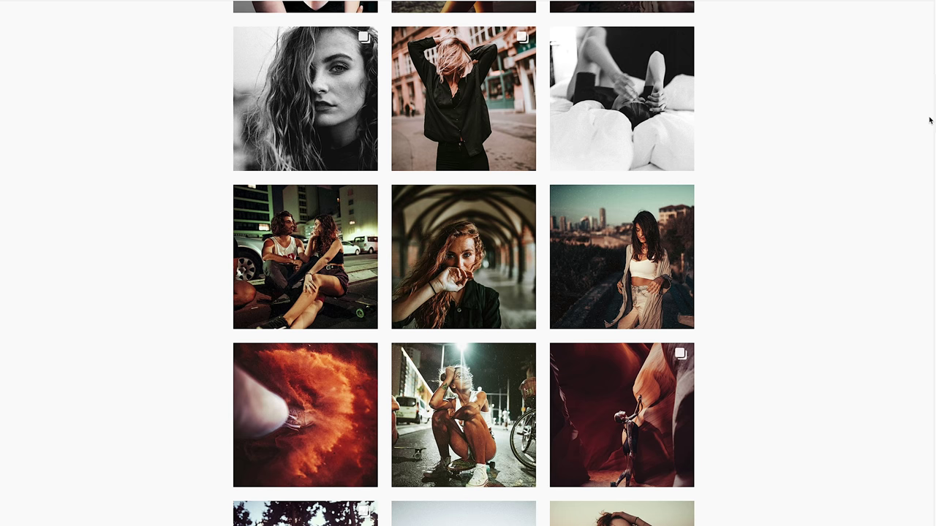
scroll(929, 121, "up", 3)
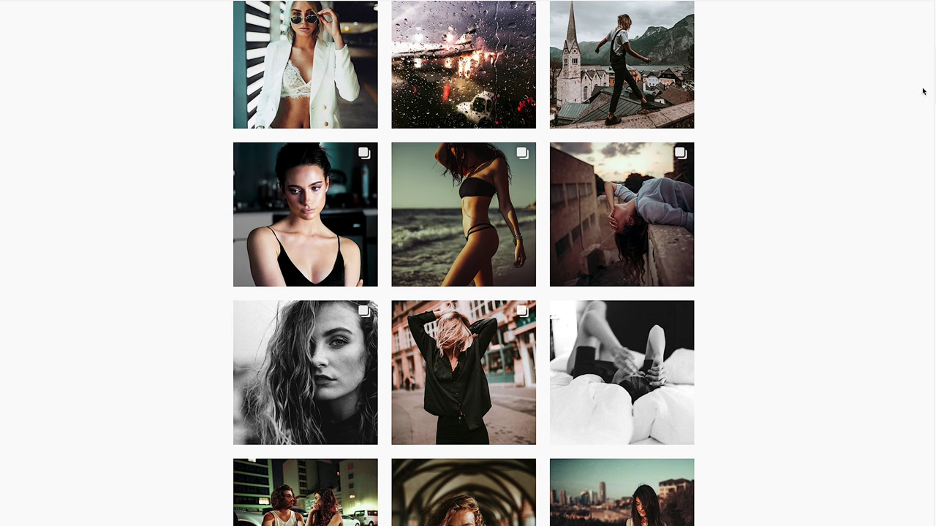
scroll(923, 89, "up", 1)
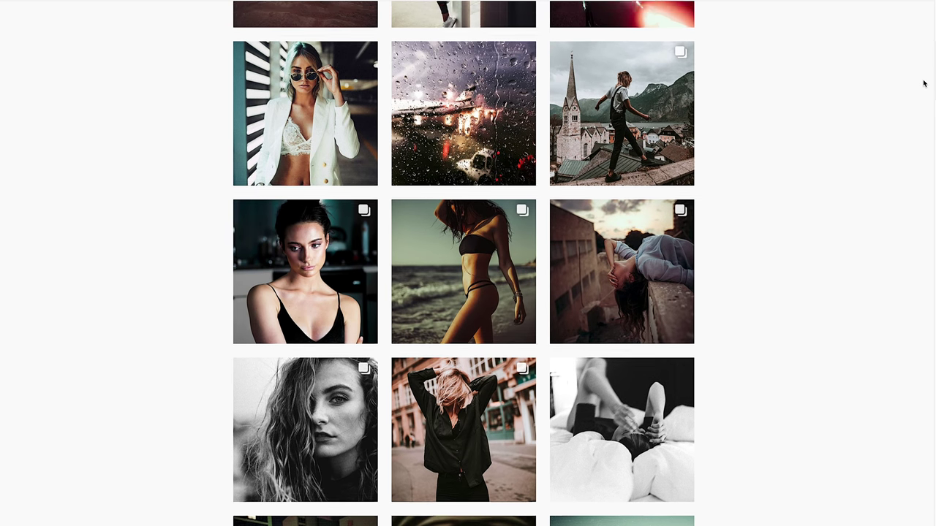
scroll(922, 58, "up", 10)
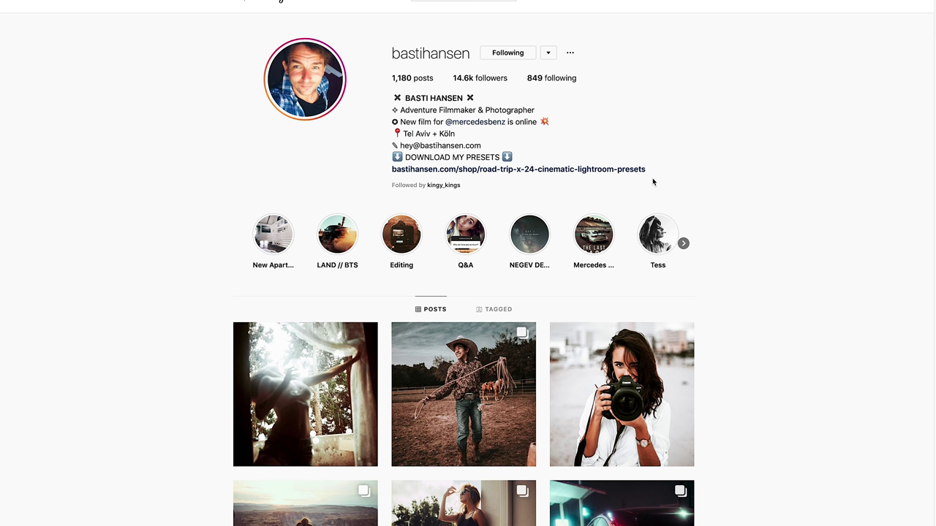
- Read the ROAD TRIP X Lightroom presets page linked in the profile, and look through the Instagram feed again
left_click(454, 171)
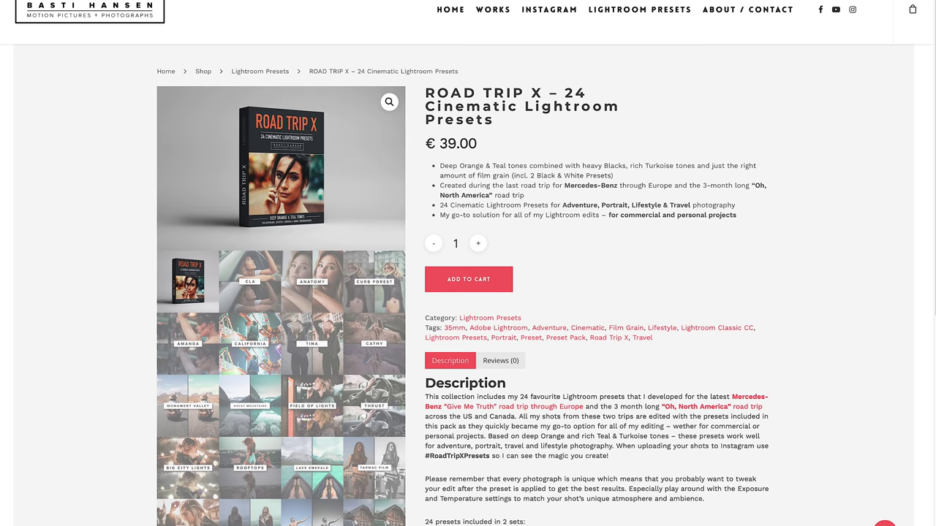
scroll(468, 293, "down", 5)
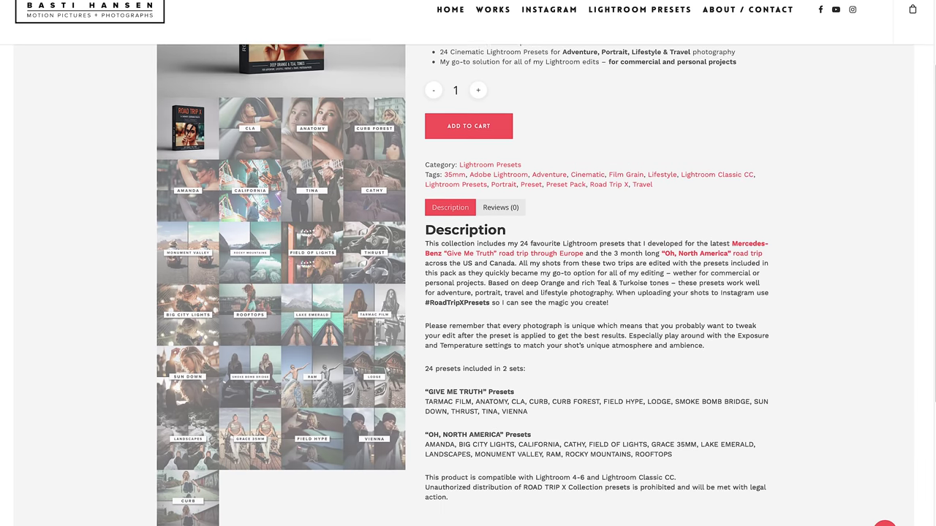
scroll(185, 189, "down", 1)
scroll(185, 189, "up", 1)
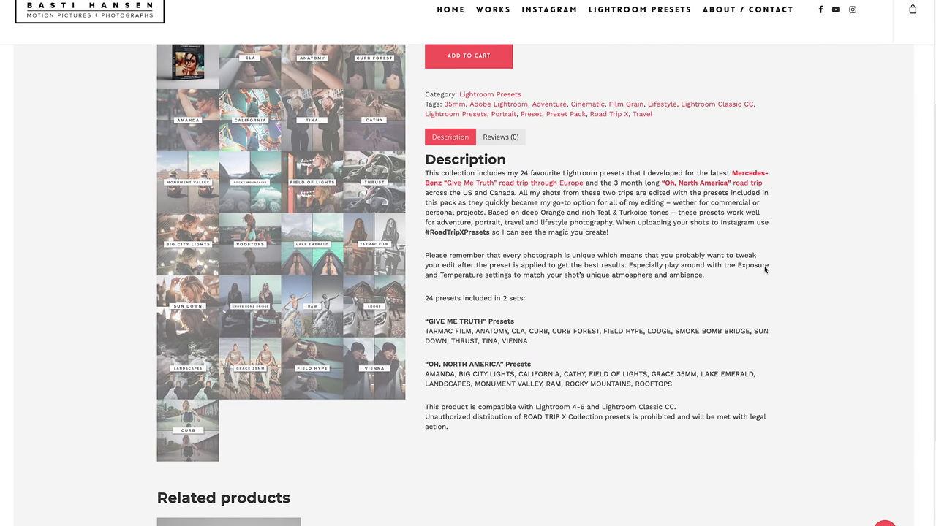
scroll(930, 314, "up", 5)
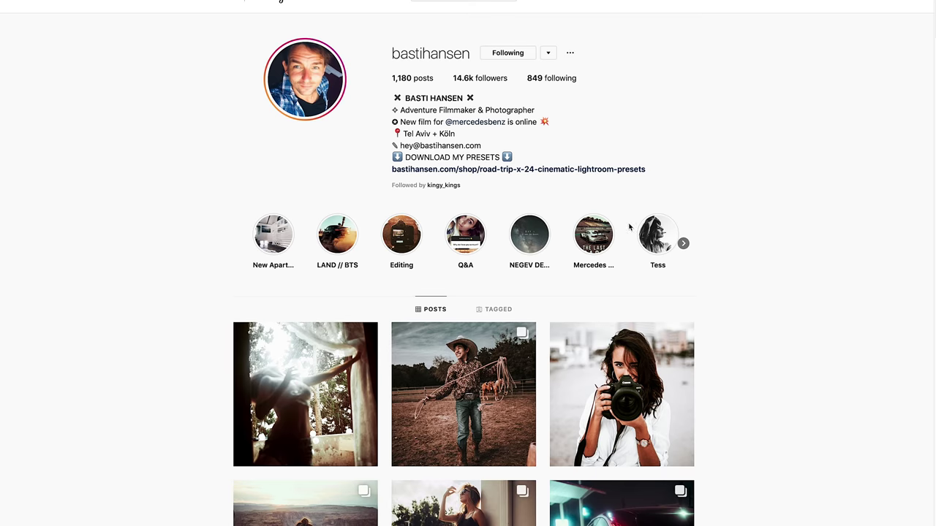
scroll(629, 227, "down", 15)
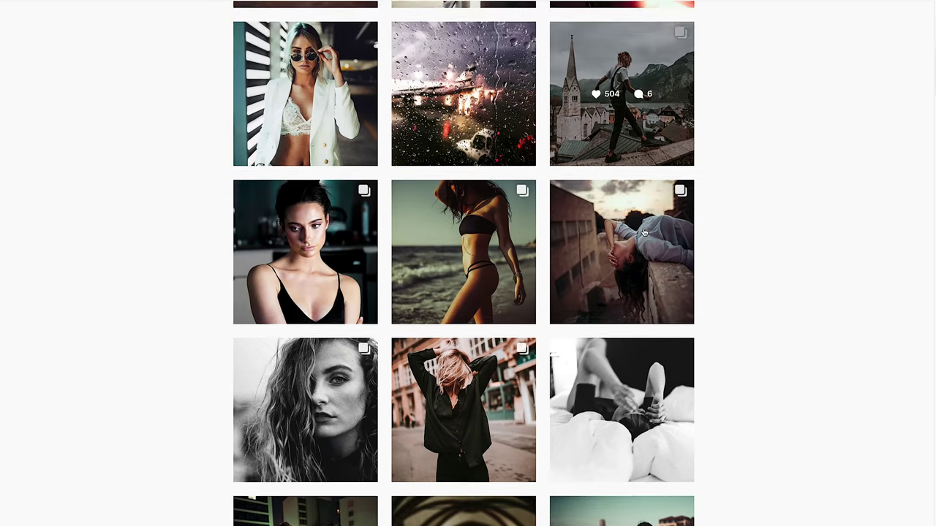
scroll(643, 232, "down", 6)
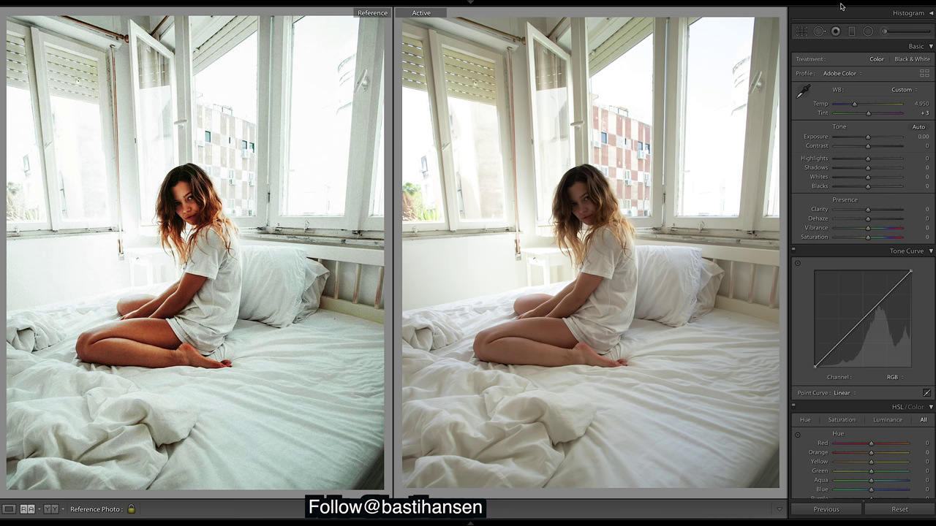
- Set the active photo's white balance temperature to 4,100 and its Contrast to +55
left_click(922, 105)
type("4100")
key("Return")
left_click(885, 147)
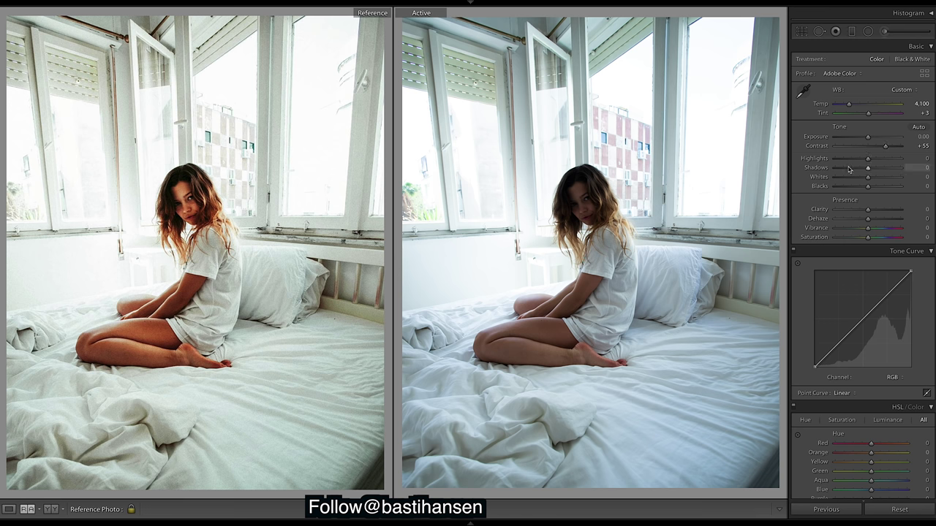
left_click(841, 159)
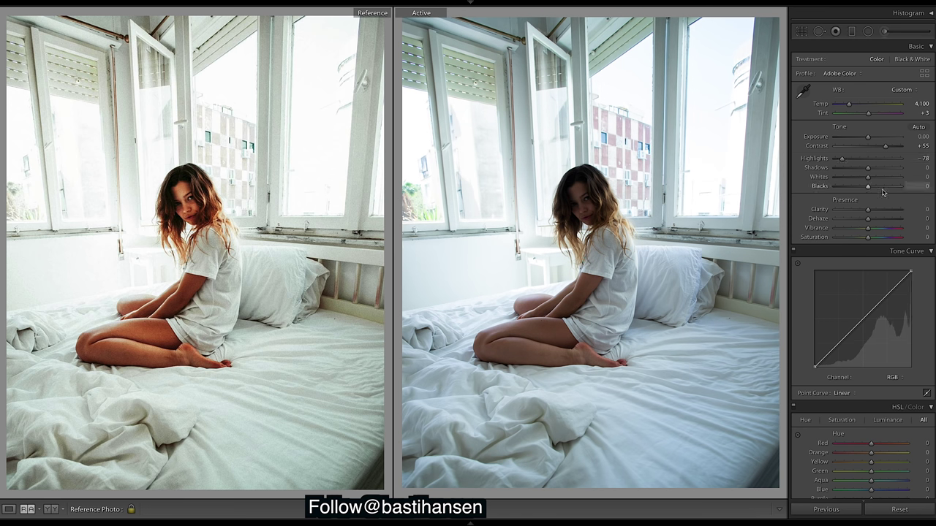
key("ctrl+z")
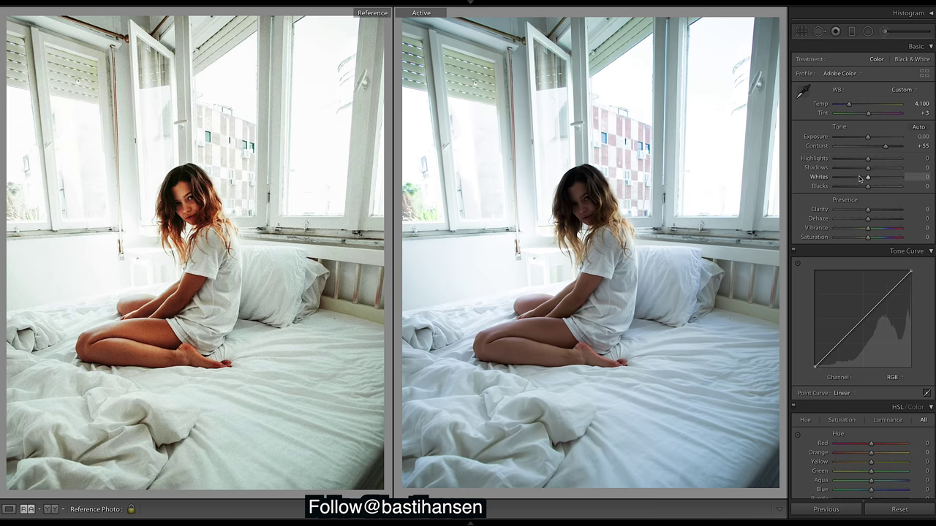
left_click(842, 159)
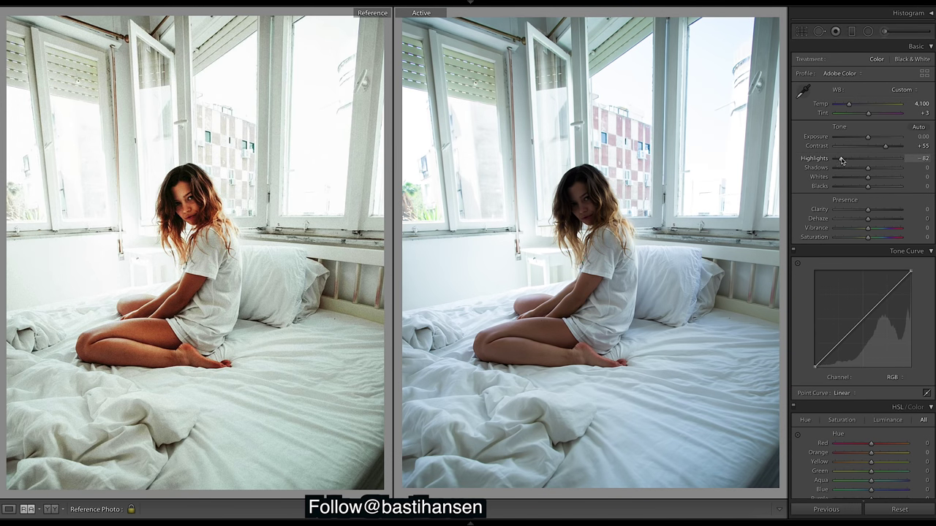
key("ctrl+z")
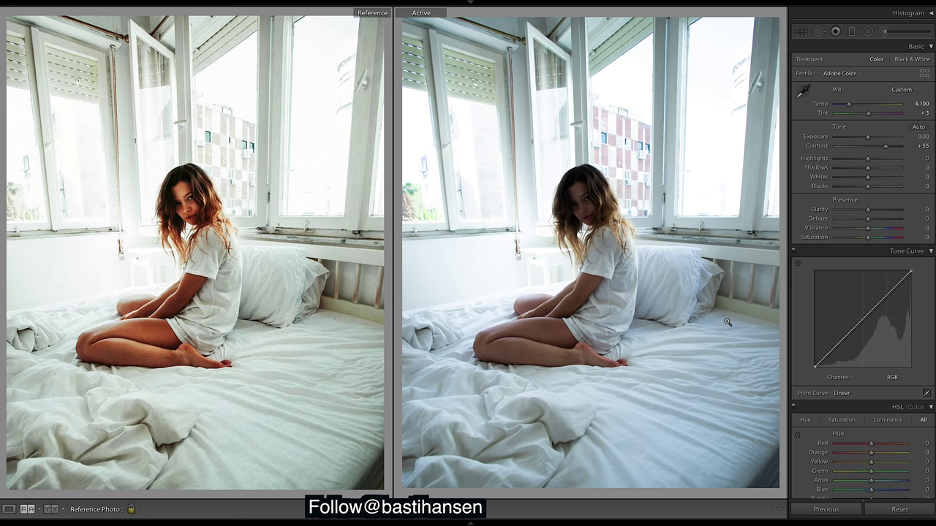
- Brighten the dark tones by setting Shadows to +35 and Blacks to +32
left_click_drag(867, 167, 883, 169)
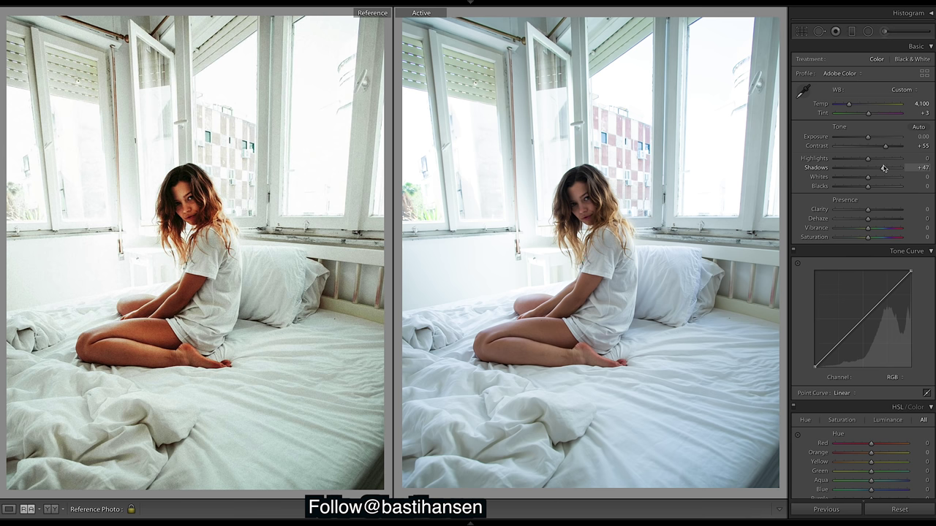
left_click_drag(883, 168, 879, 169)
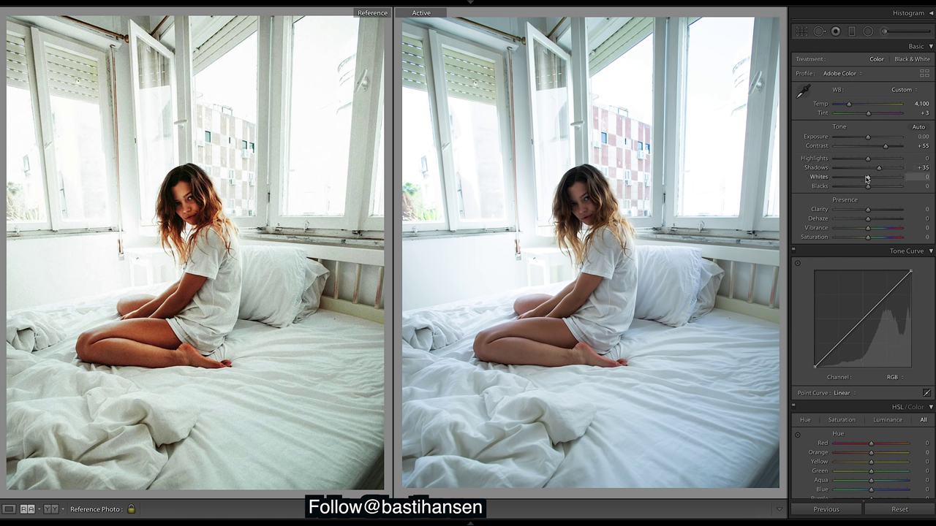
left_click_drag(867, 186, 878, 192)
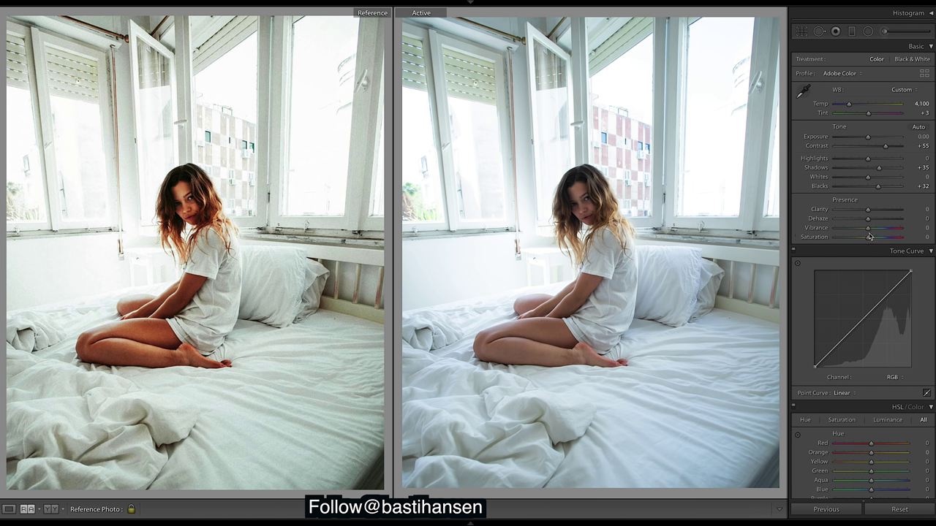
- Shape the Red channel's tone curve into a gentle S by lowering the shadows and anchoring the midtones and highlights
left_click(891, 377)
left_click(892, 387)
mouse_move(839, 342)
left_mouse_down()
mouse_move(840, 362)
mouse_move(839, 354)
left_mouse_up()
left_click_drag(863, 324, 889, 292)
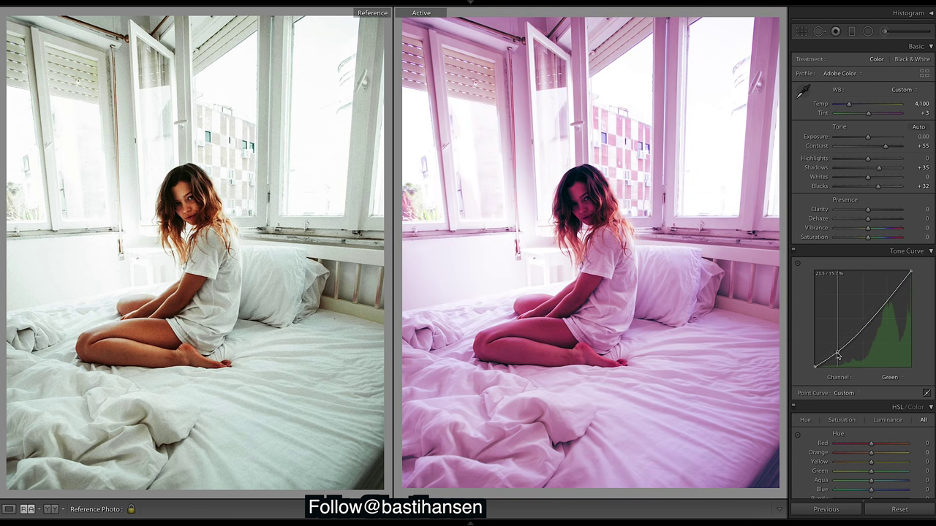
- Give the Green and Blue channel curves lowered shadows, with midtone and highlight points near the diagonal, the highlights at about 77/78%
left_click_drag(860, 327, 890, 294)
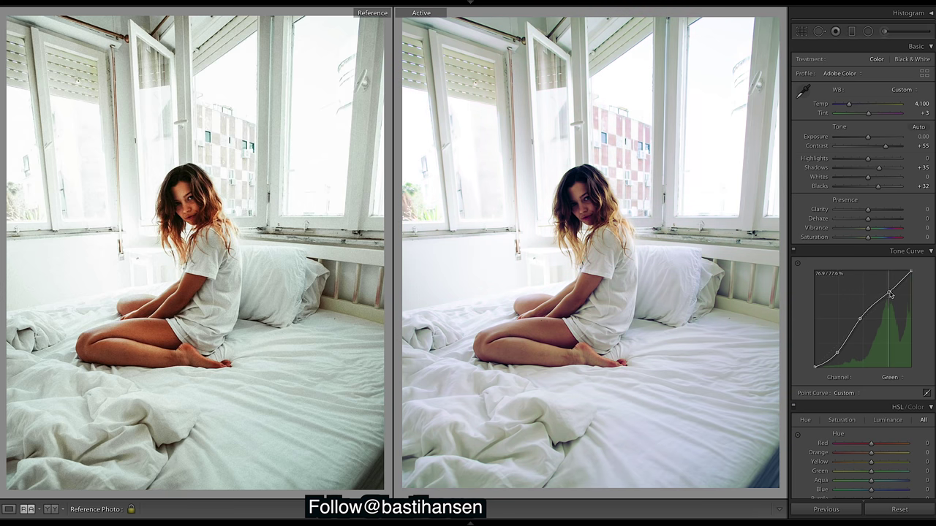
left_click_drag(836, 345, 862, 323)
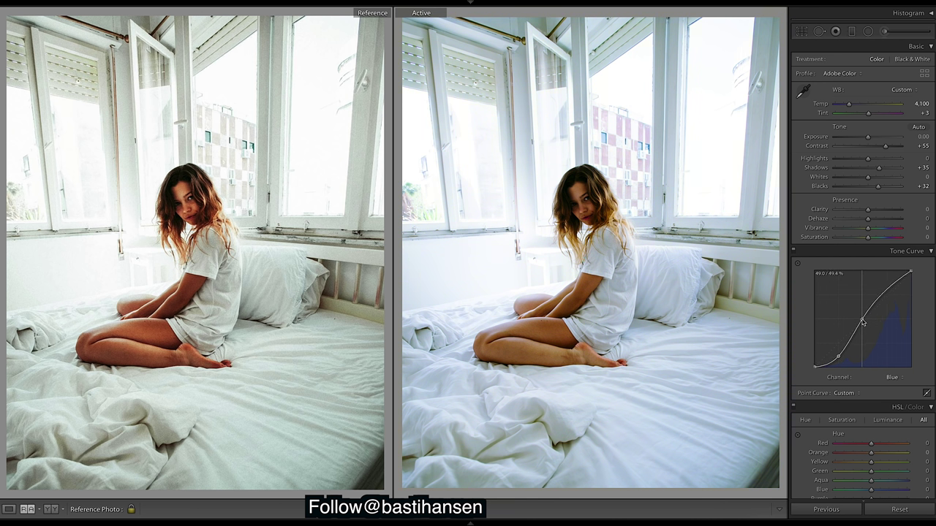
left_click(889, 293)
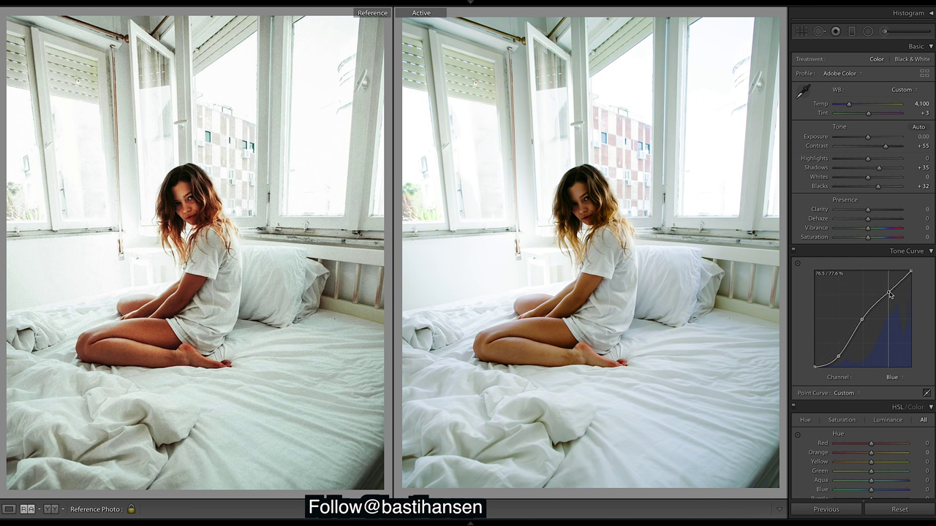
- Fade the blacks on the RGB tone curve by raising its black point, with shadow, midtone and highlight points along the diagonal
left_click(892, 377)
left_click(886, 349)
left_click_drag(814, 365, 884, 293)
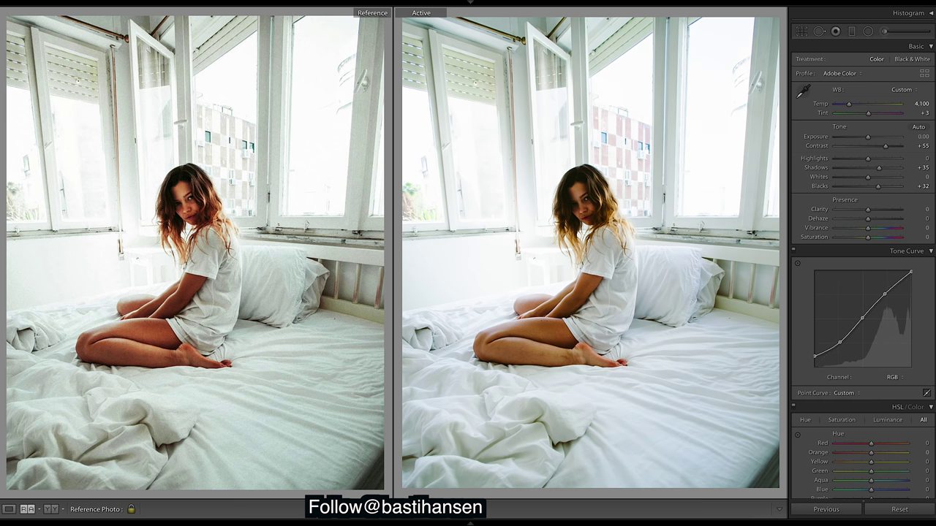
- Set Whites to +49 and Highlights to −76 for the active photo
left_click_drag(868, 176, 883, 176)
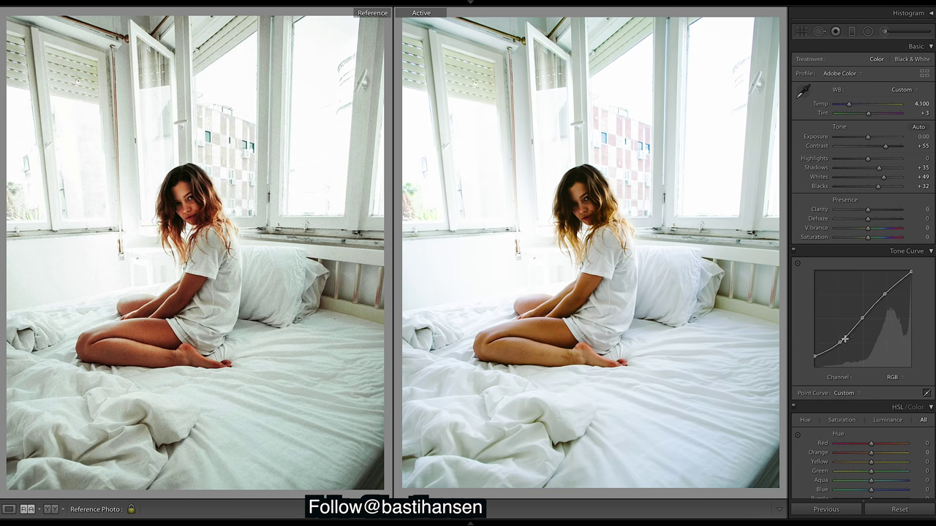
left_click_drag(814, 359, 813, 350)
key("ctrl+z")
left_click_drag(868, 158, 842, 161)
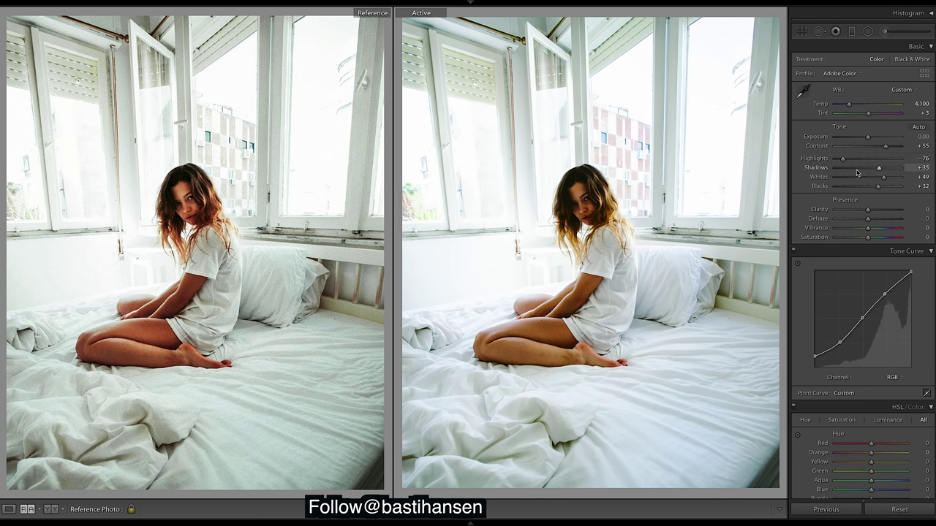
- Review the Red, Green and Blue channel tone curves in turn
left_click(901, 378)
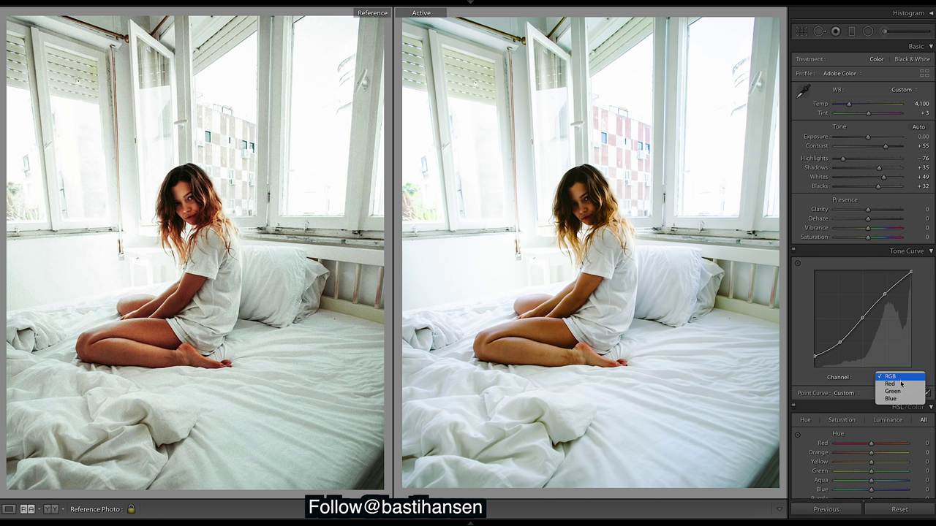
left_click(901, 383)
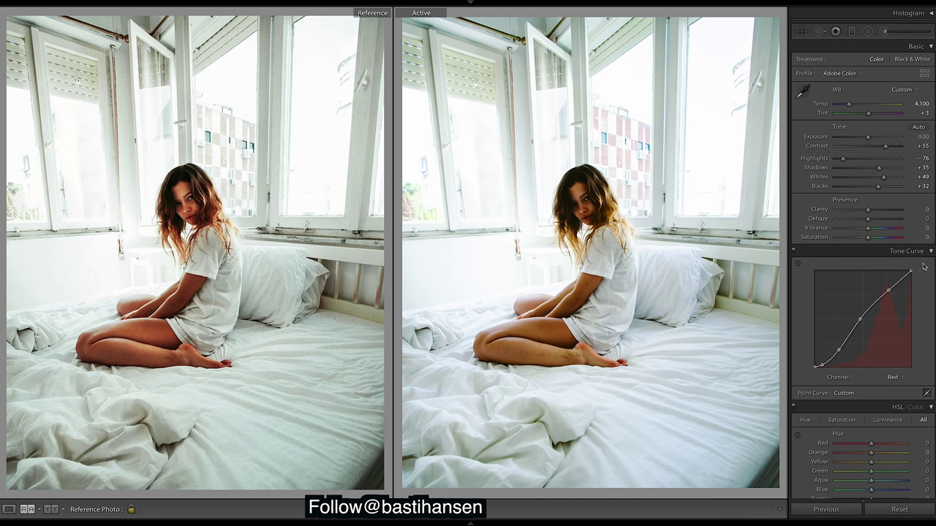
left_click(893, 377)
left_click(899, 383)
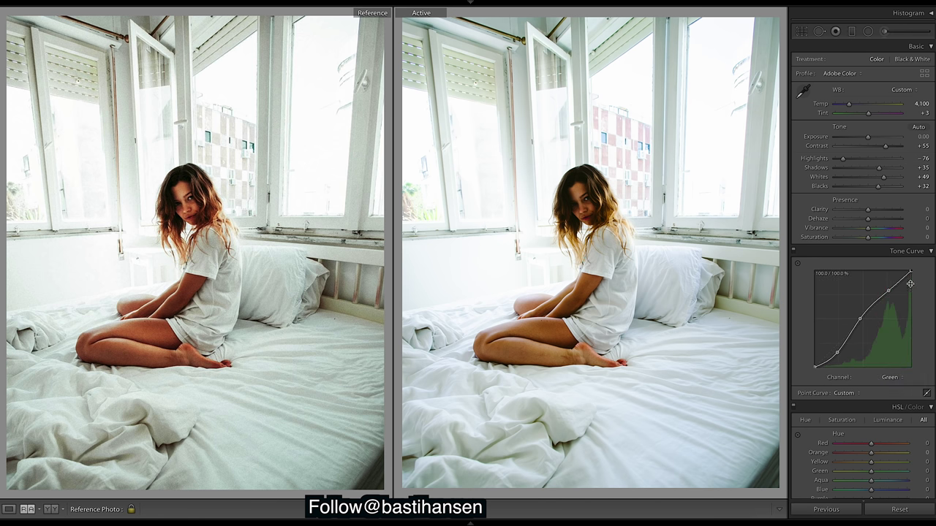
left_click(893, 377)
left_click(903, 384)
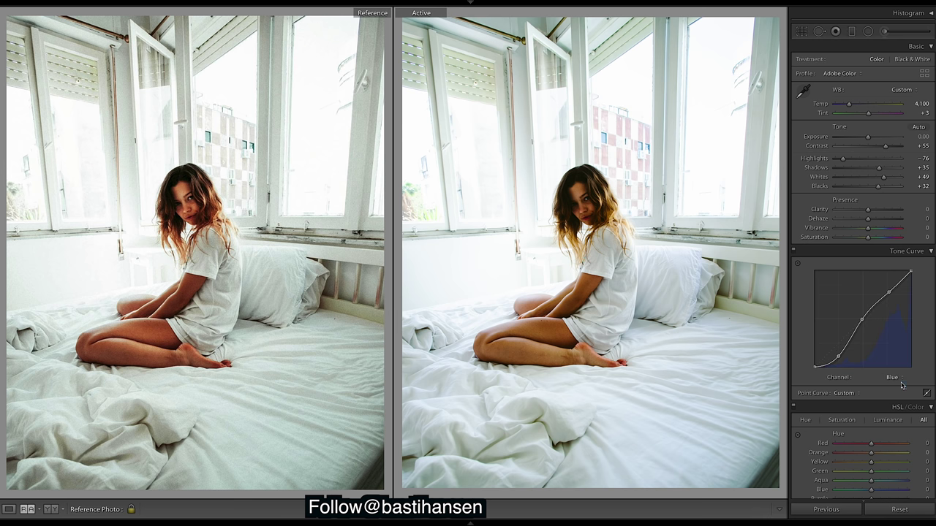
- Compare the Red, Green and Blue channel tone curves repeatedly and return to the combined RGB curve
left_click(893, 377)
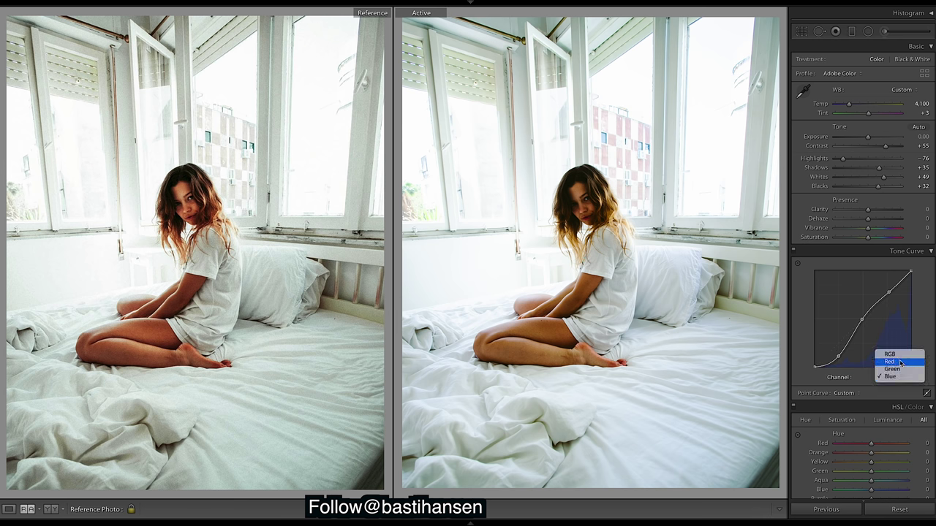
left_click(900, 361)
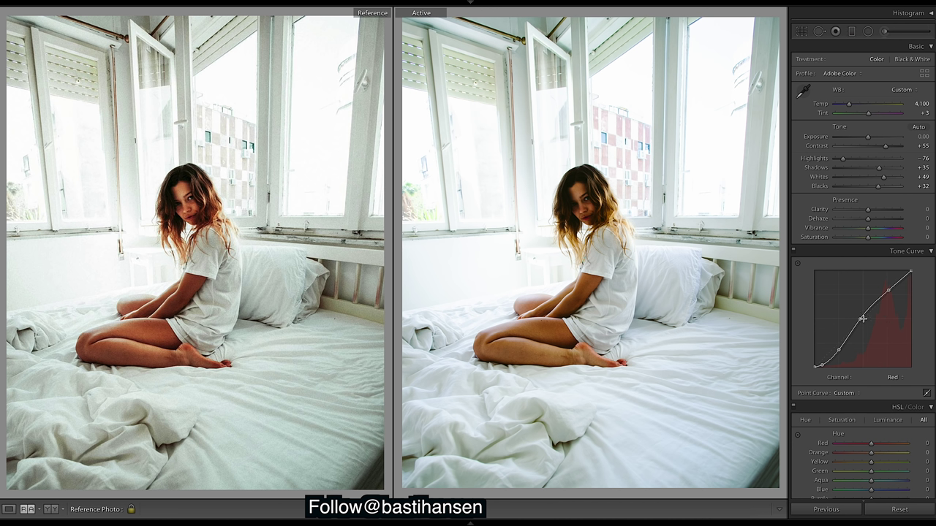
left_click(893, 378)
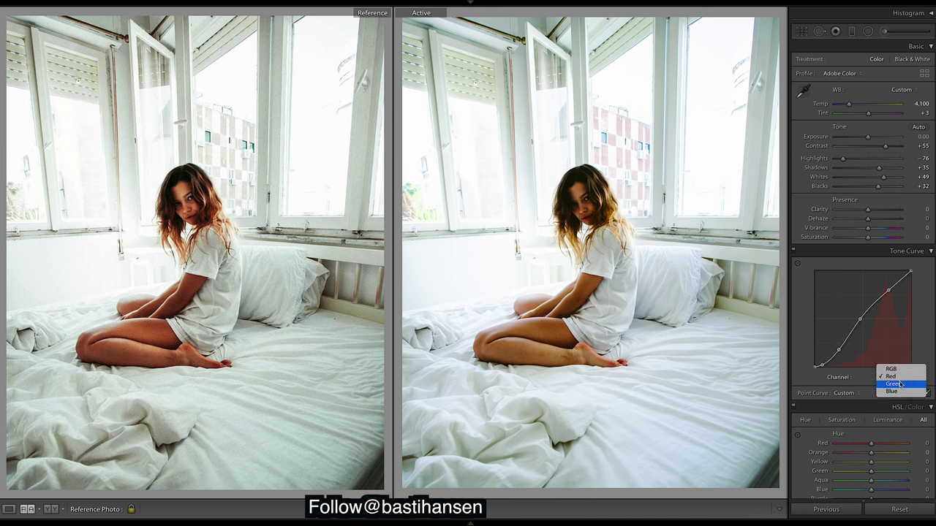
left_click(900, 388)
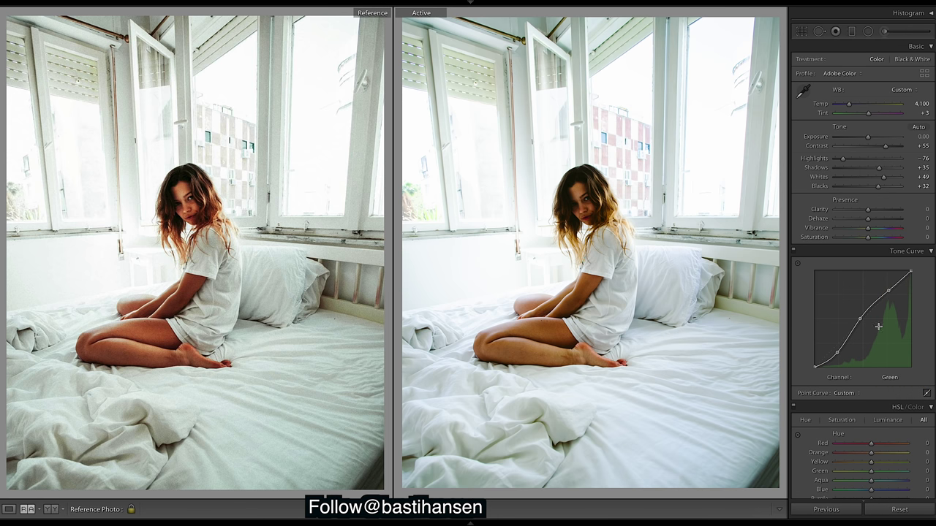
left_click(893, 378)
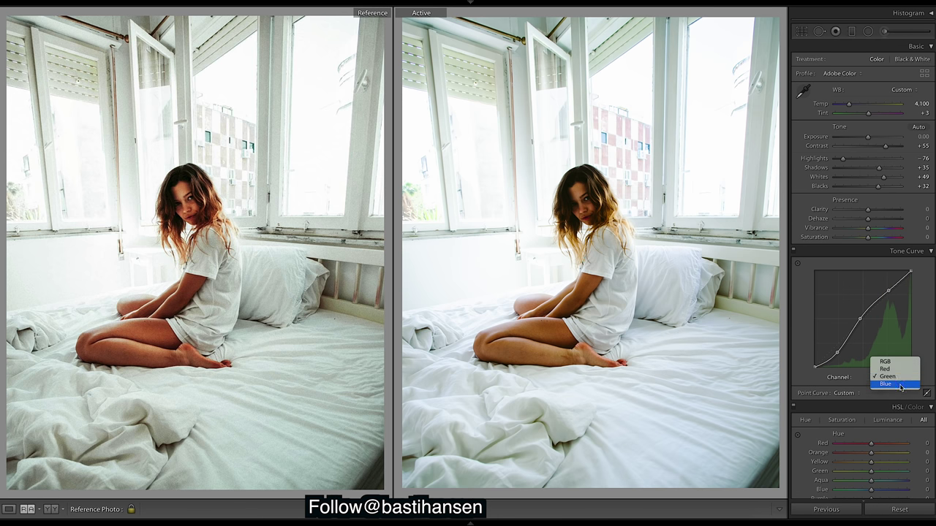
left_click(900, 387)
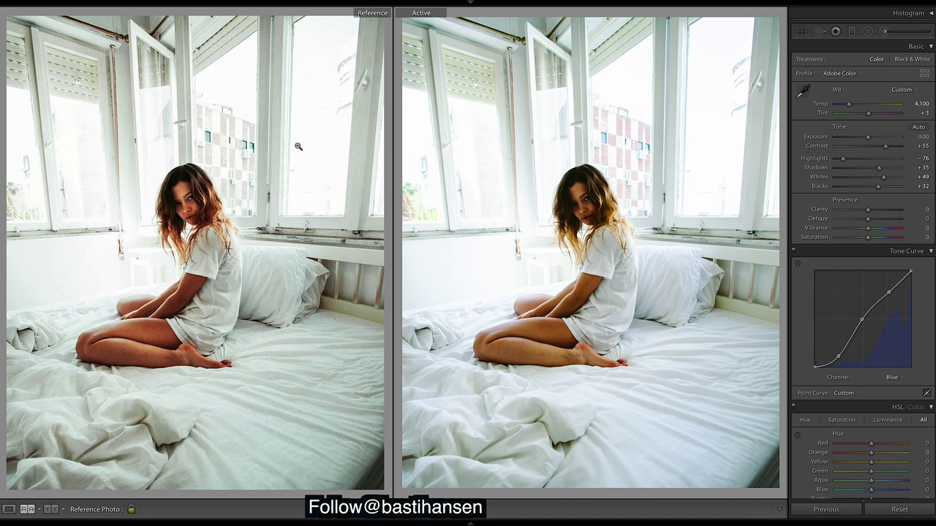
left_click(895, 378)
left_click(898, 358)
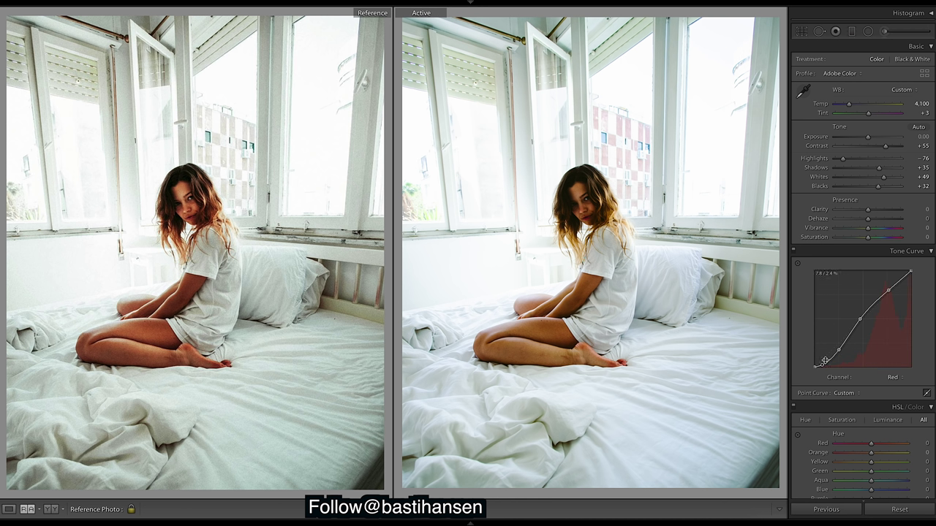
left_click(893, 377)
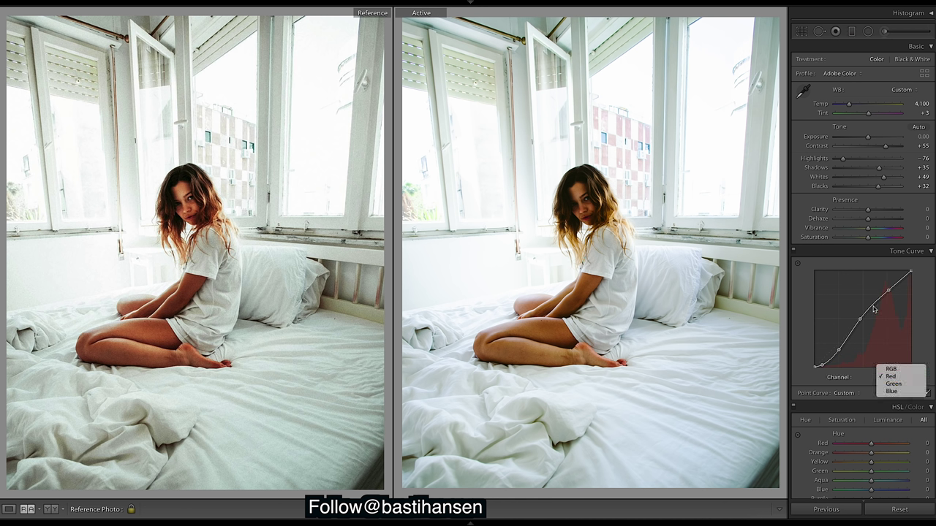
left_click(894, 384)
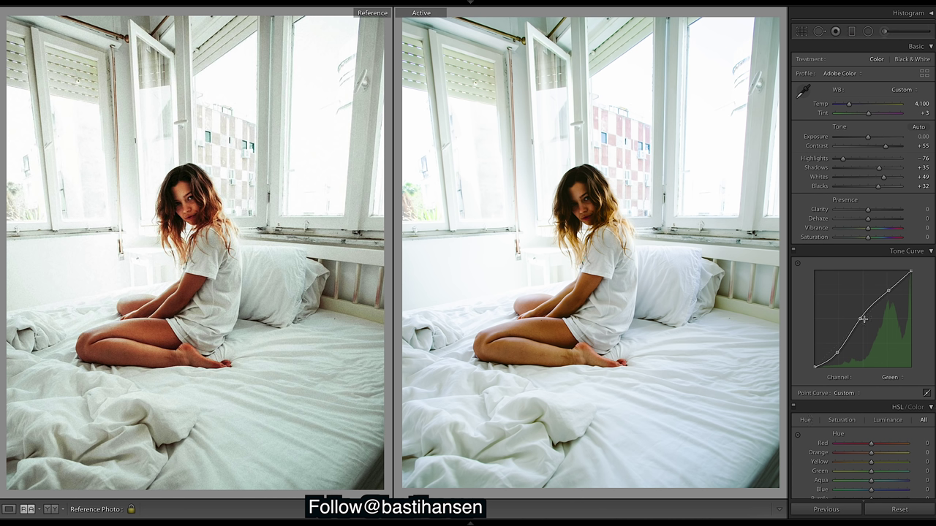
left_click(897, 380)
left_click(900, 386)
left_click(899, 380)
left_click(884, 369)
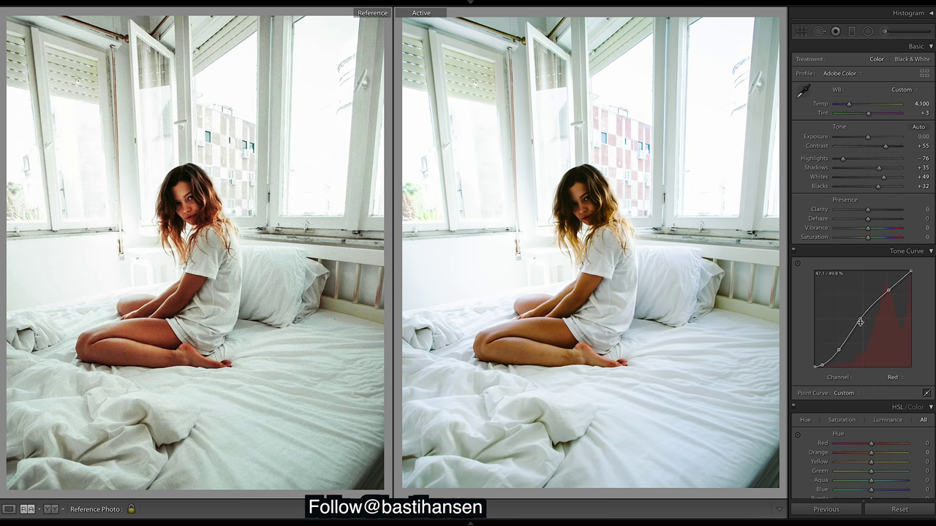
left_click(903, 377)
left_click(897, 395)
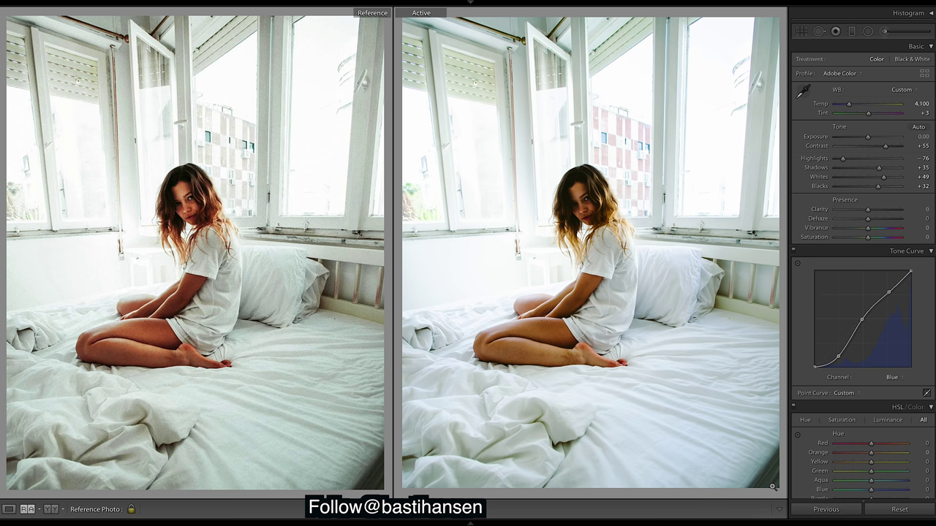
scroll(898, 151, "down", 5)
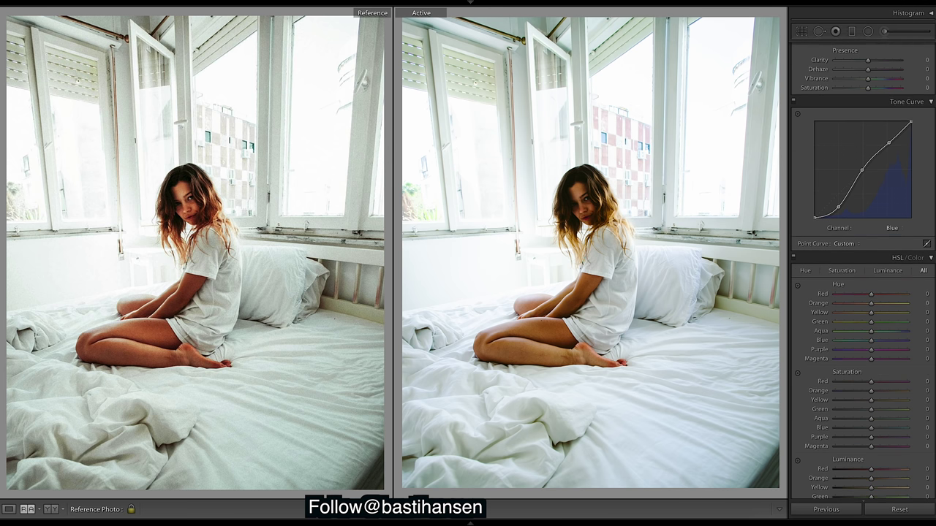
left_click(896, 279)
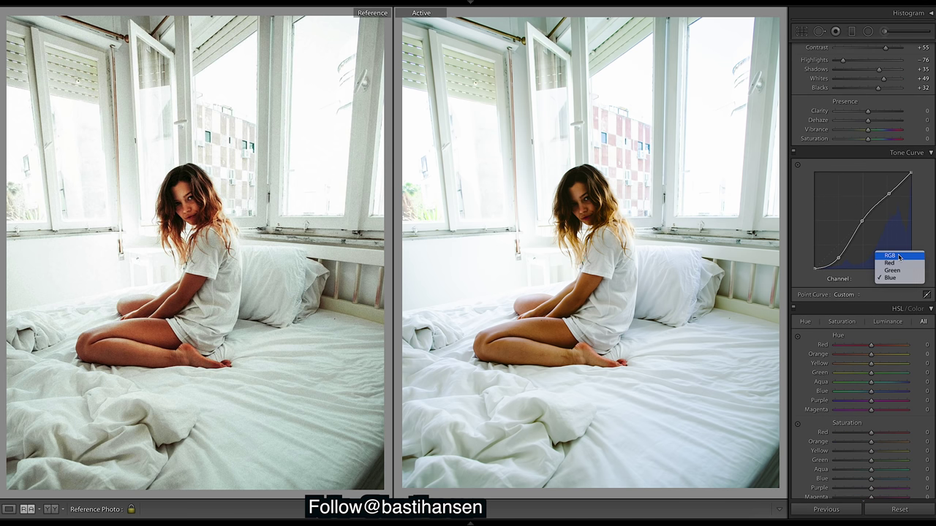
left_click(899, 256)
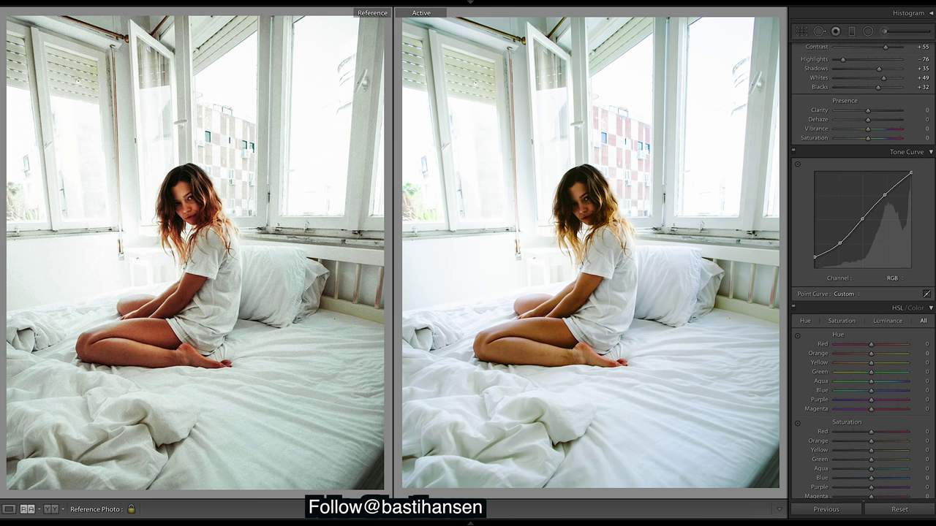
- Lower Highlights to −97 and reset Whites to 0 in the basic tone adjustments
scroll(863, 271, "down", 5)
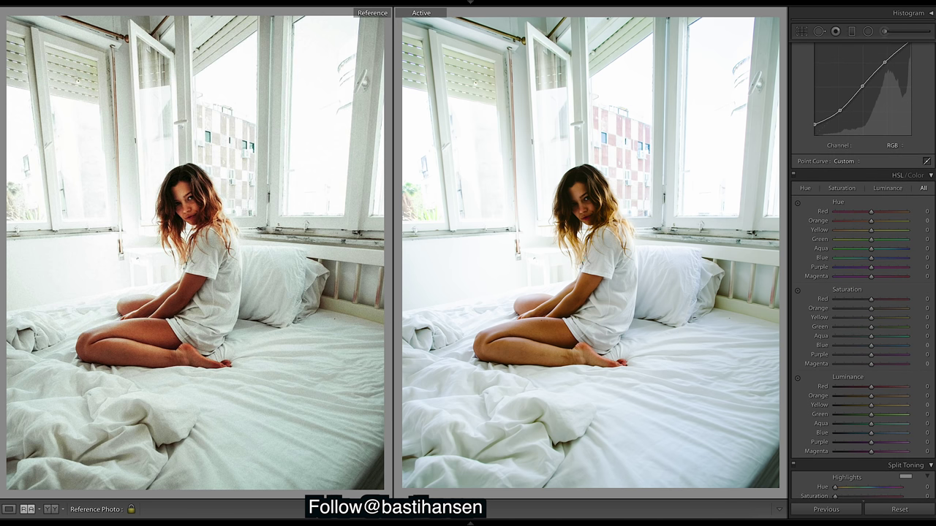
scroll(862, 270, "up", 8)
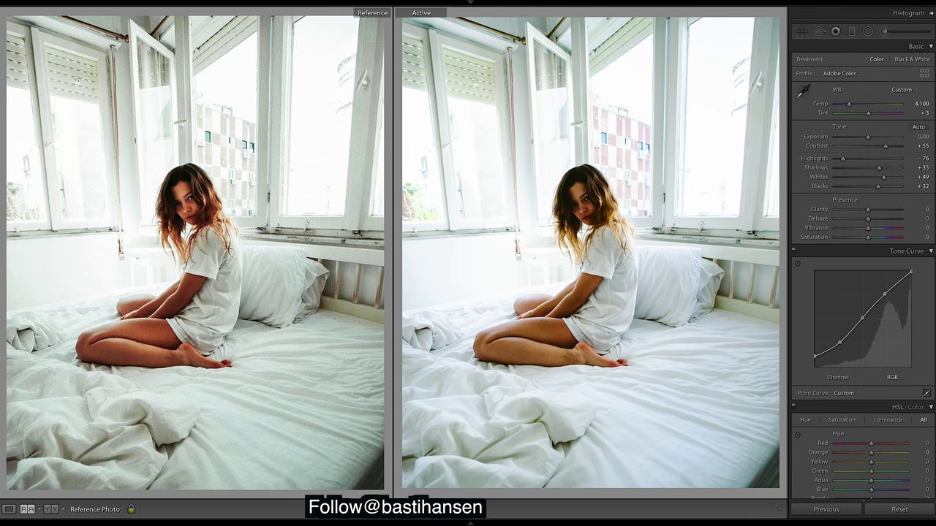
left_click_drag(843, 160, 838, 162)
double_click(883, 178)
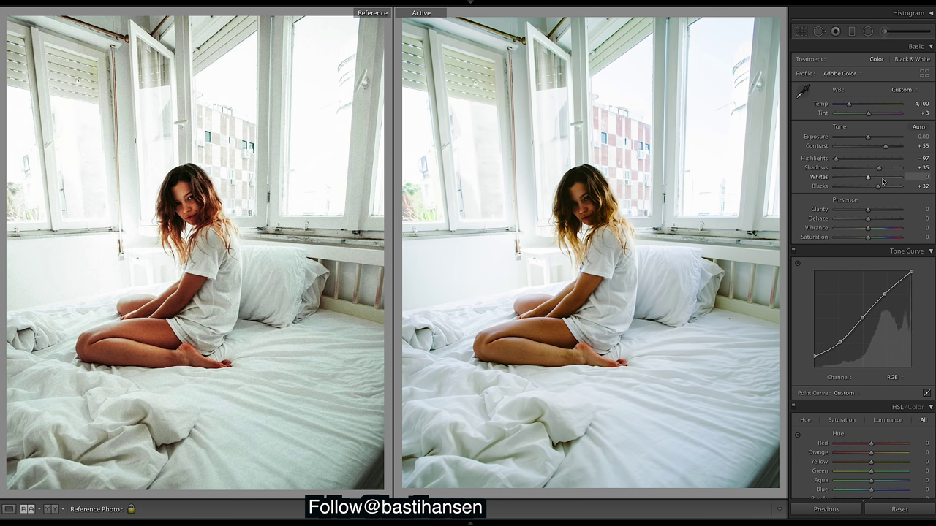
key("ctrl+z")
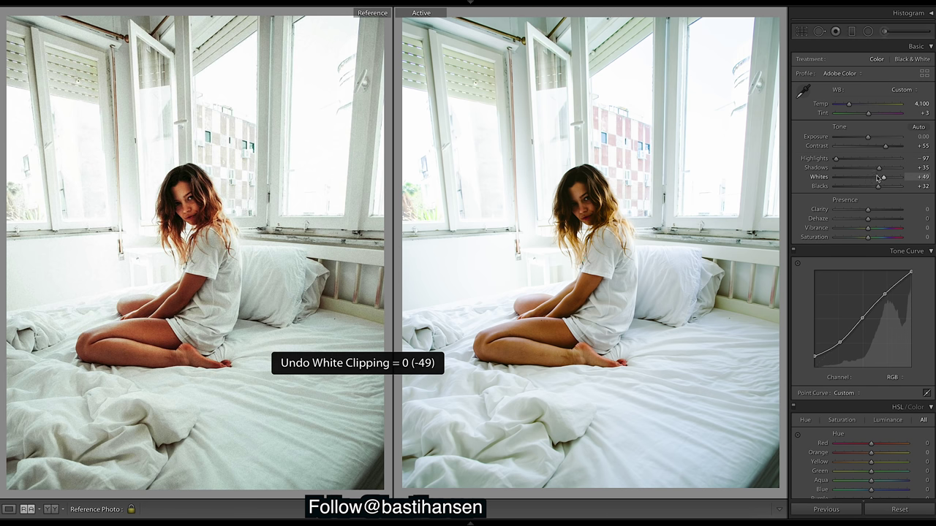
double_click(884, 179)
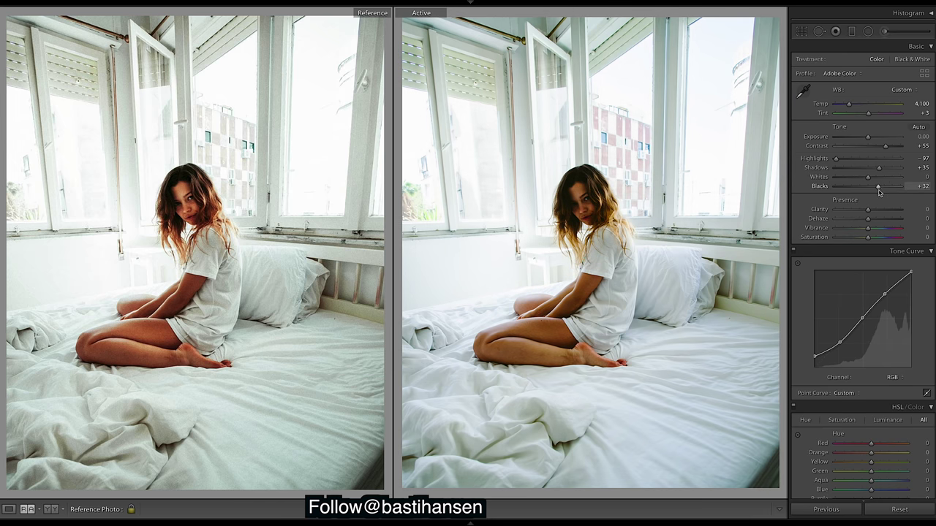
- Set Blacks to +21 and Clarity to +11 for the active photo
left_click_drag(877, 190, 874, 190)
left_click_drag(874, 189, 873, 189)
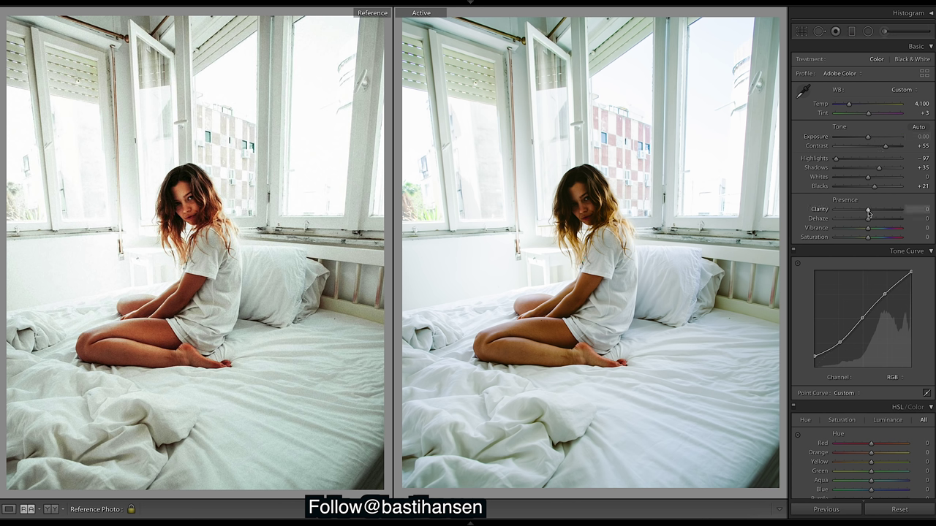
left_click_drag(868, 212, 872, 213)
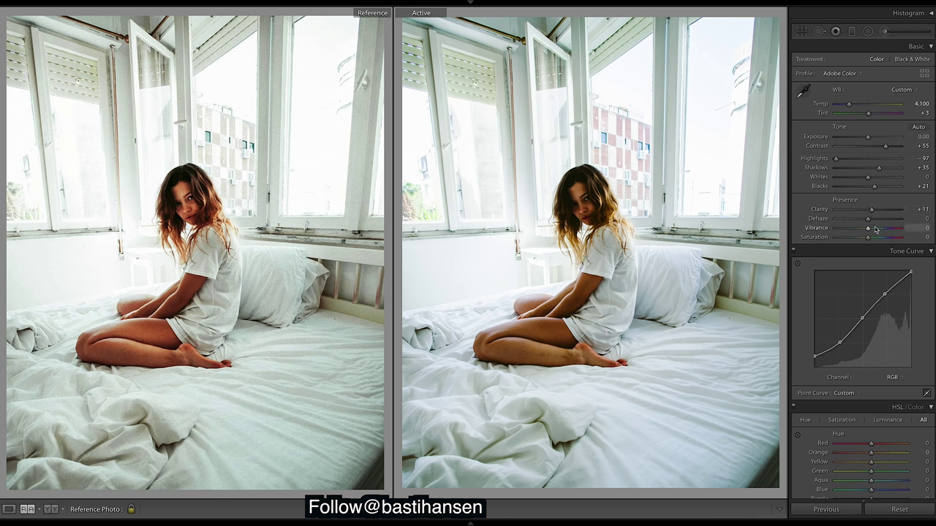
- Set Vibrance to +52 and Saturation to −39 for the active photo
left_click_drag(877, 231, 882, 232)
left_click_drag(881, 233, 883, 233)
left_click_drag(884, 235, 855, 239)
- Raise the Orange saturation to +54 in the HSL adjustments
scroll(863, 270, "down", 10)
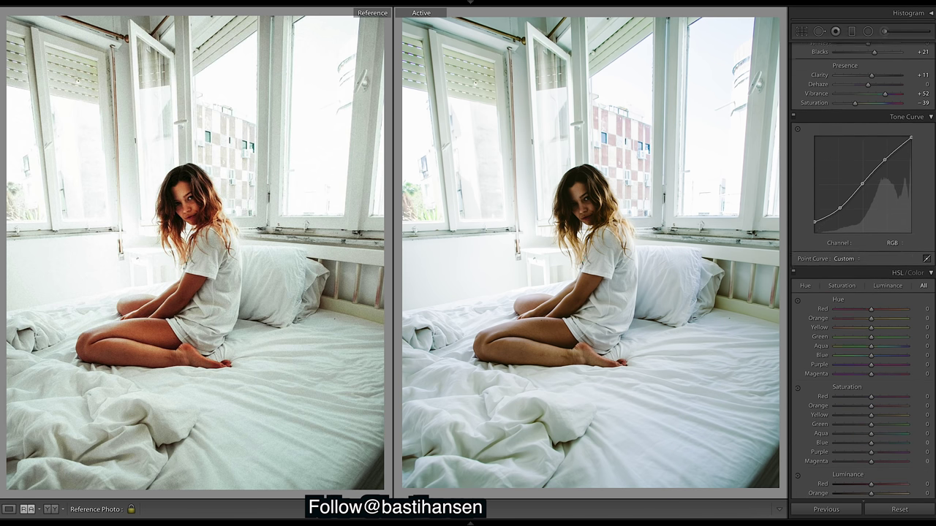
scroll(863, 271, "down", 2)
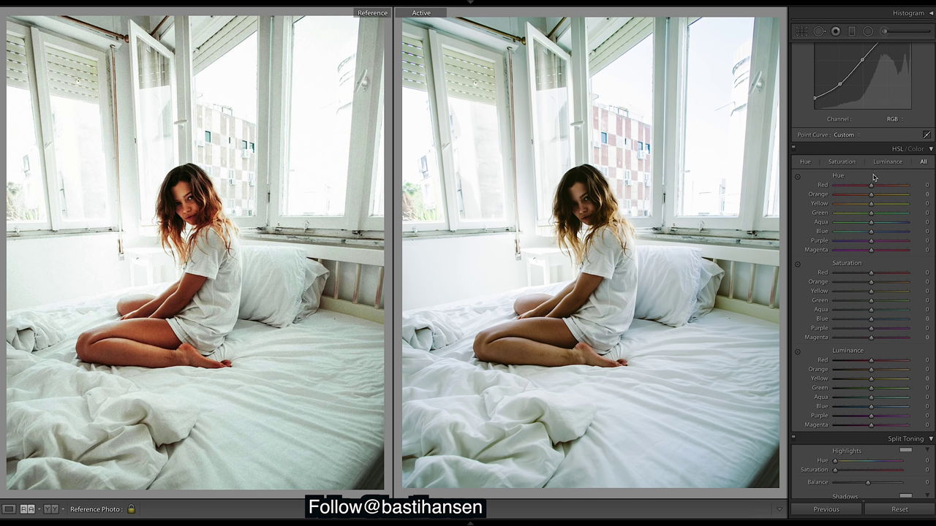
left_click_drag(871, 282, 885, 283)
left_click_drag(885, 284, 886, 284)
left_click_drag(888, 284, 889, 285)
- Shift the Orange hue to −28 and the Yellow hue to −41 in the HSL adjustments
left_click_drag(868, 196, 866, 197)
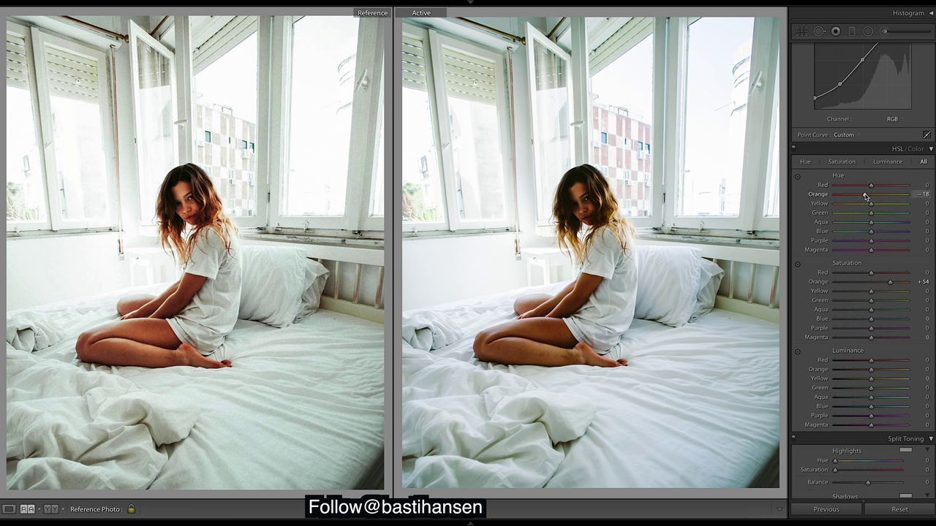
left_click_drag(865, 197, 863, 197)
left_click_drag(852, 208, 859, 208)
left_click_drag(860, 208, 858, 209)
- Test the Red hue in both directions, reset it, and set it to +50
left_click_drag(874, 188, 907, 185)
left_click_drag(846, 191, 879, 189)
double_click(879, 189)
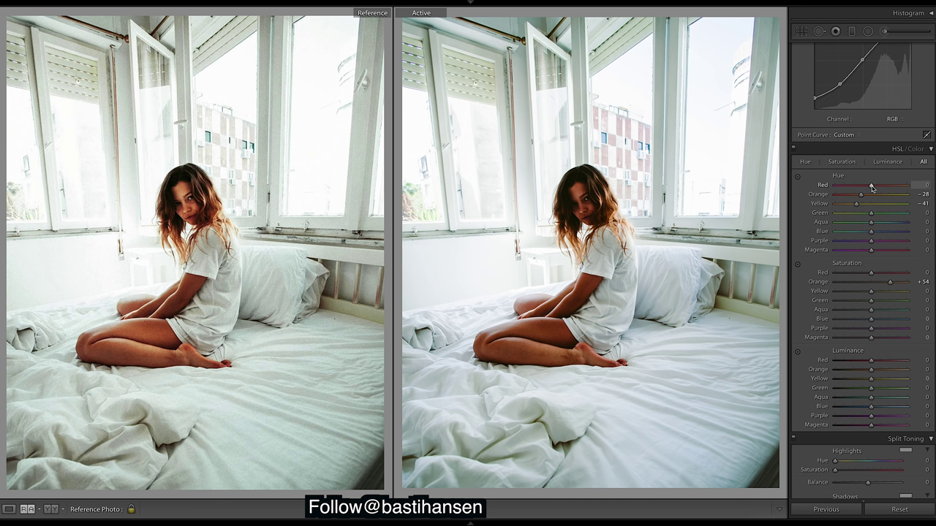
left_click_drag(871, 188, 889, 190)
- Paint an Adjustment Brush mask over the woman's legs and face
key("k")
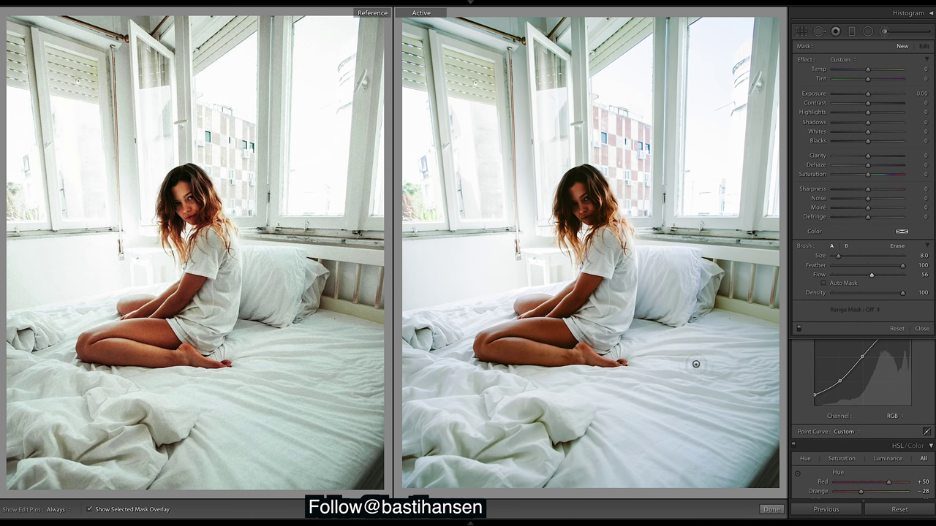
key("h")
mouse_move(596, 339)
left_mouse_down()
mouse_move(503, 331)
mouse_move(523, 334)
left_mouse_up()
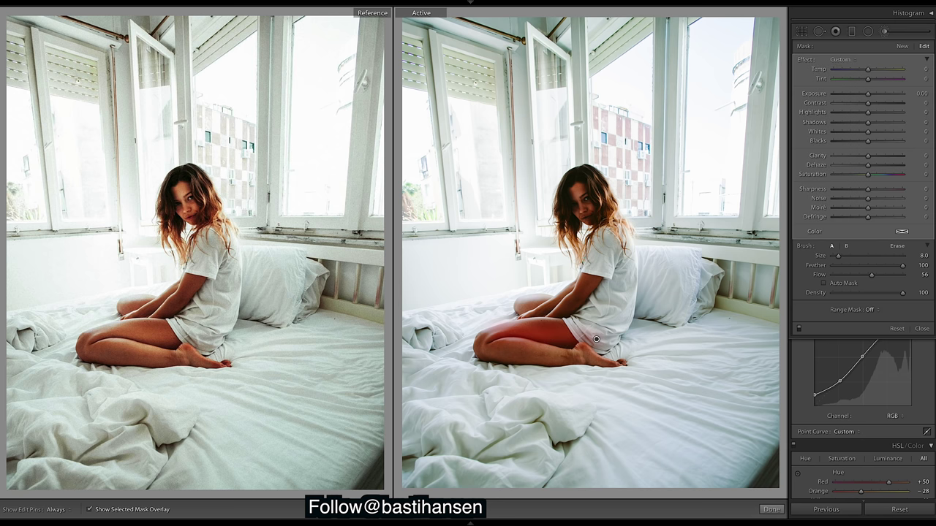
key("h")
mouse_move(599, 214)
left_mouse_down()
mouse_move(590, 178)
mouse_move(570, 178)
mouse_move(564, 203)
left_mouse_up()
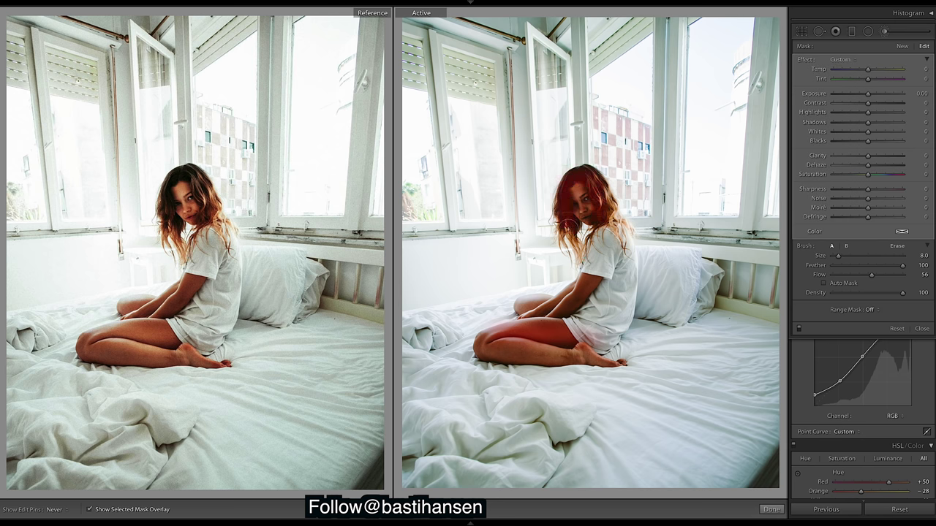
key("h")
key("h")
mouse_move(583, 211)
left_mouse_down()
mouse_move(579, 222)
mouse_move(578, 196)
mouse_move(589, 213)
mouse_move(579, 213)
left_mouse_up()
key("h")
- Hide the mask overlay, set the brushed area's Exposure to 0.59, and finish the brush adjustment
left_click(90, 509)
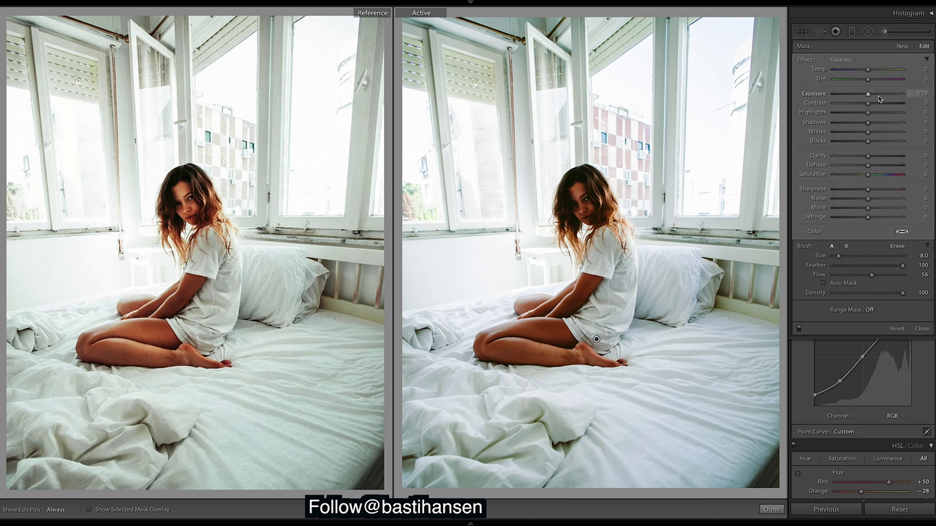
left_click_drag(868, 96, 873, 98)
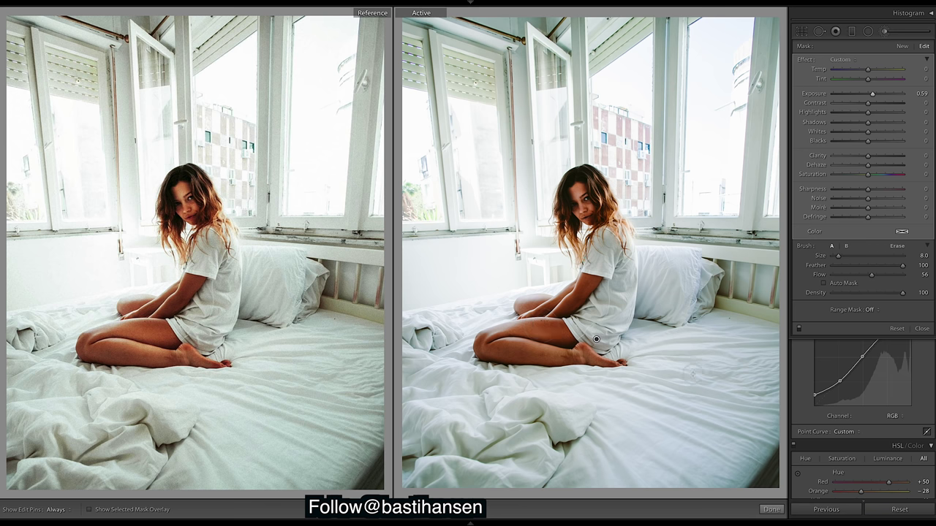
left_click(770, 509)
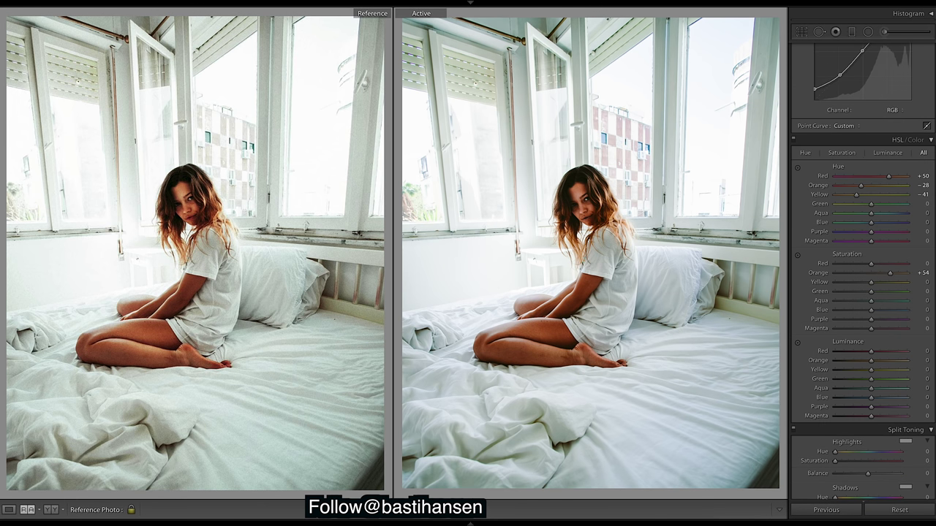
- Add film grain with an Amount of 20 and increase the grain Size
scroll(863, 271, "down", 15)
scroll(863, 270, "down", 5)
left_click_drag(836, 353, 848, 355)
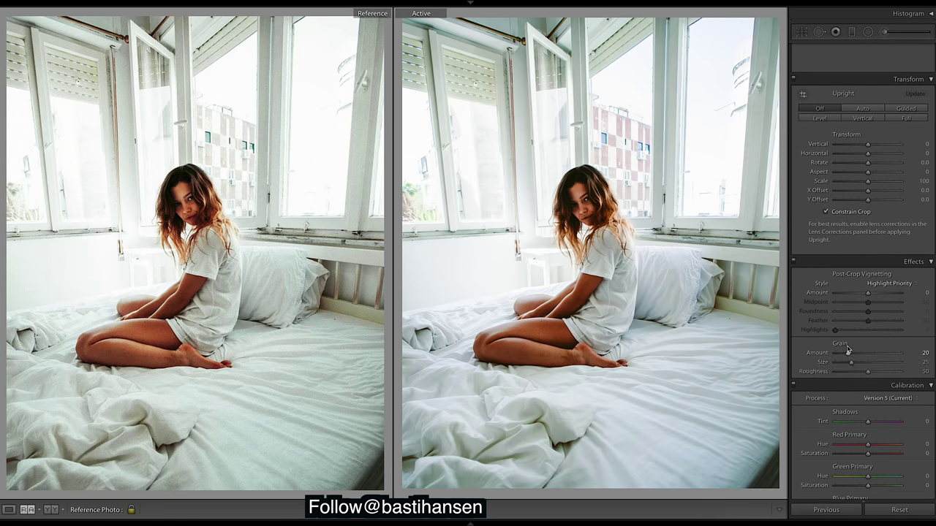
left_click_drag(852, 365, 861, 367)
left_click_drag(862, 363, 862, 364)
- Try shifting the Blue and Aqua hues in the HSL adjustments, undoing the Aqua shift
scroll(933, 134, "up", 10)
scroll(932, 134, "up", 3)
scroll(928, 161, "down", 4)
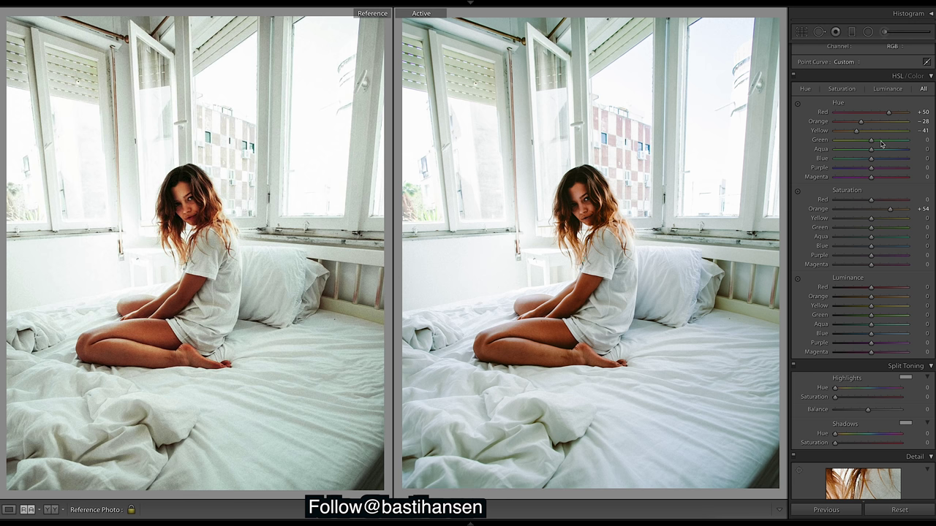
left_click_drag(870, 159, 861, 161)
key("ctrl+z")
mouse_move(871, 150)
left_mouse_down()
mouse_move(900, 164)
mouse_move(868, 159)
left_mouse_up()
key("ctrl+z")
left_click_drag(871, 149, 809, 152)
key("ctrl+z")
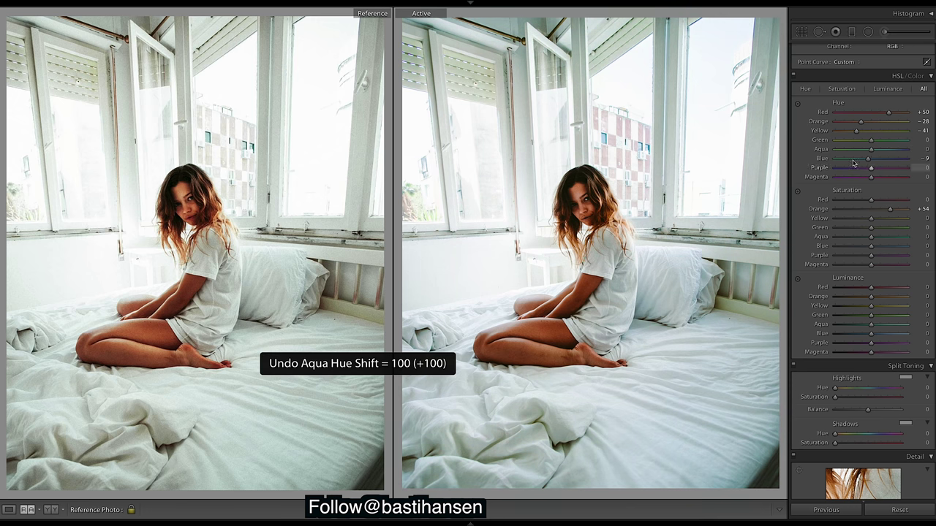
- Shift the Blue hue to −61 in the HSL adjustments
mouse_move(868, 158)
left_mouse_down()
mouse_move(829, 163)
mouse_move(851, 161)
left_mouse_up()
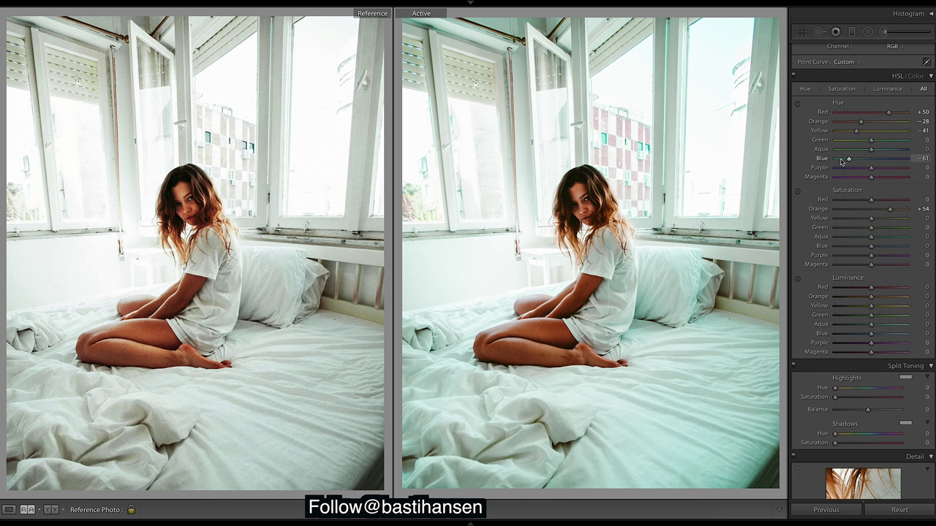
- Set the Blue hue to −38 and the Blue saturation to −45 in the HSL adjustments
left_click_drag(850, 161, 858, 162)
left_click(858, 247)
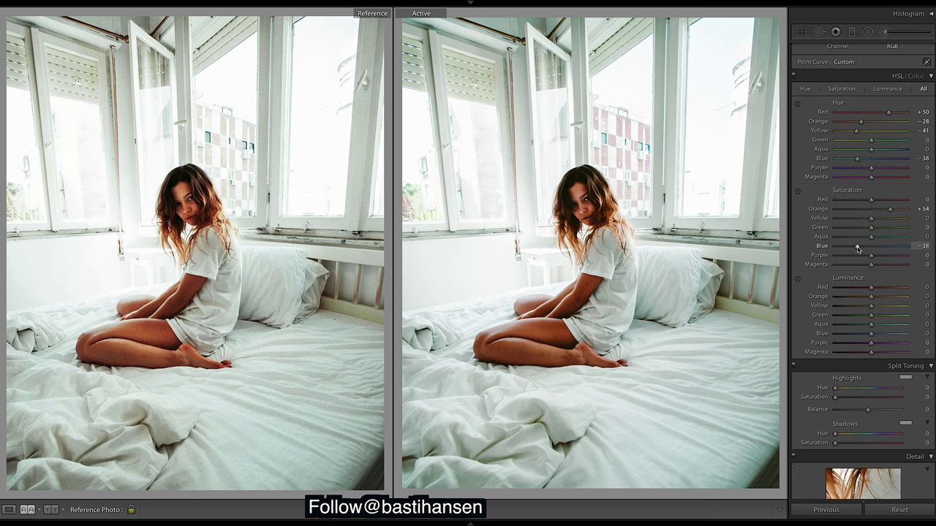
left_click_drag(857, 249, 853, 247)
- Set the Aqua hue to −69 and Aqua saturation to −70, and raise the Yellow saturation to +37
left_click_drag(871, 150, 836, 152)
left_click_drag(835, 150, 906, 149)
left_click_drag(834, 150, 906, 149)
left_click_drag(835, 150, 842, 151)
left_click_drag(843, 153, 849, 155)
left_click_drag(873, 218, 889, 225)
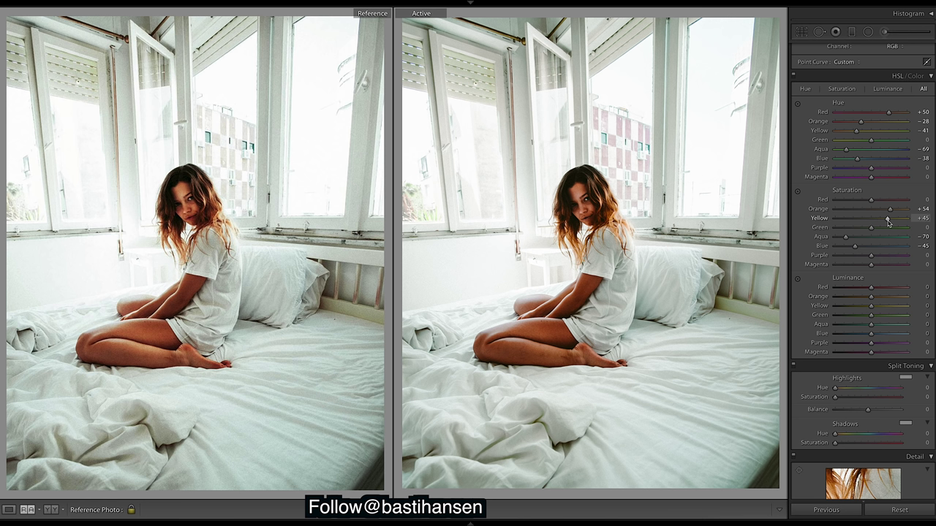
left_click_drag(886, 222, 883, 220)
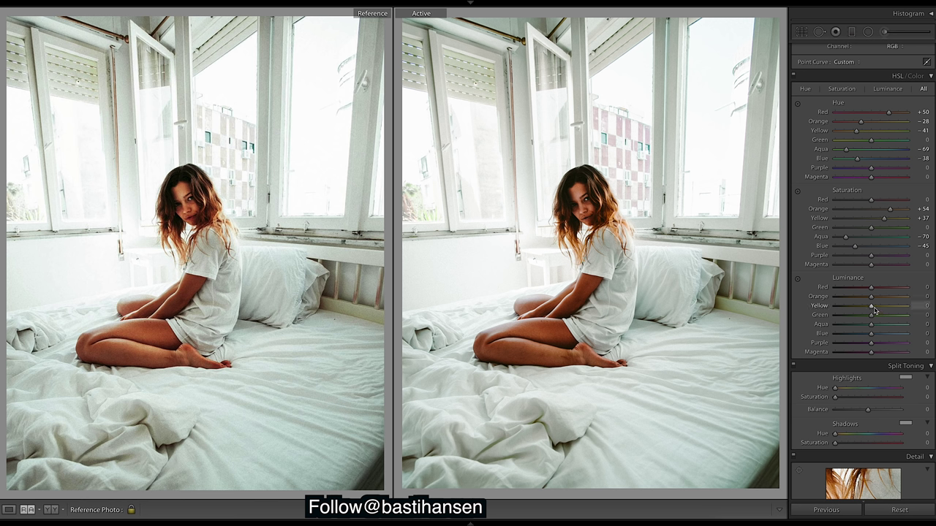
- Set the HSL luminance to Red −20, Orange −18, Yellow −1, Green −5, Aqua −5, Blue −15 and Purple −5
left_click_drag(872, 289, 865, 290)
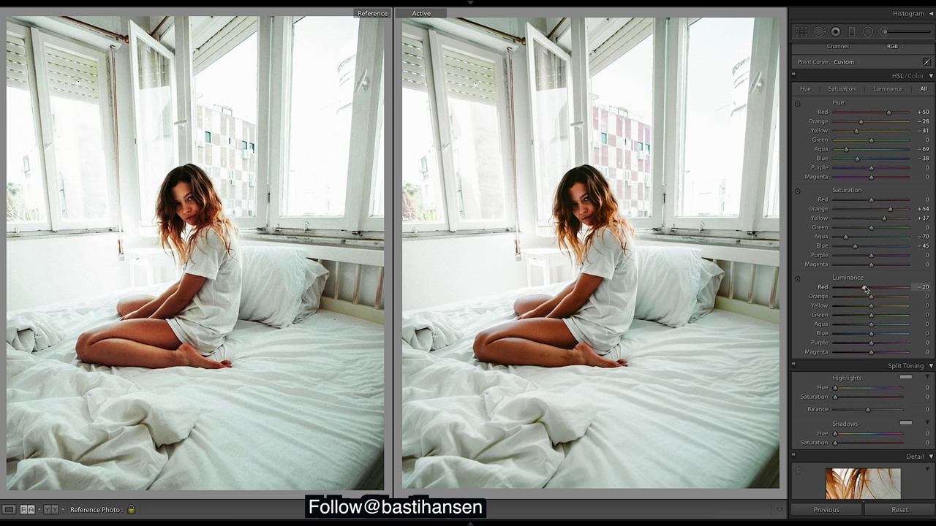
left_click_drag(871, 297, 865, 299)
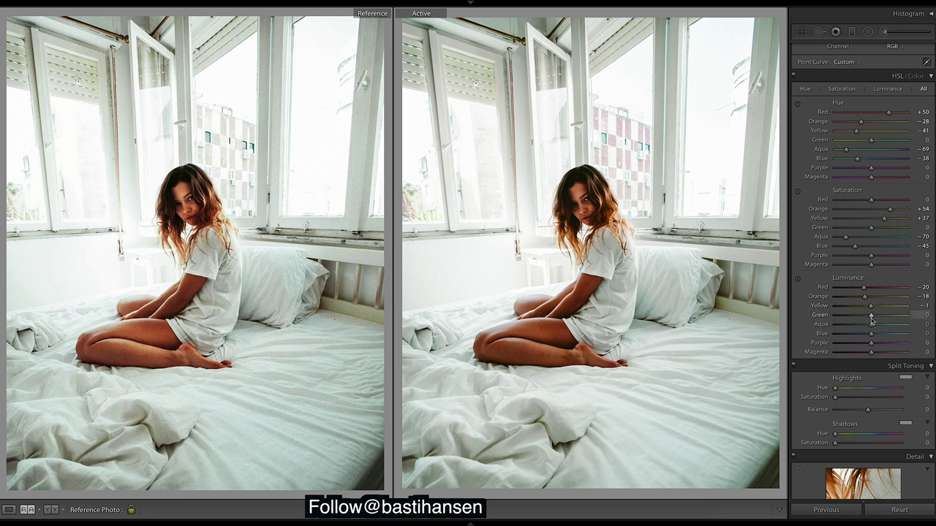
left_click_drag(871, 315, 868, 316)
left_click_drag(870, 324, 869, 325)
left_click_drag(870, 334, 866, 334)
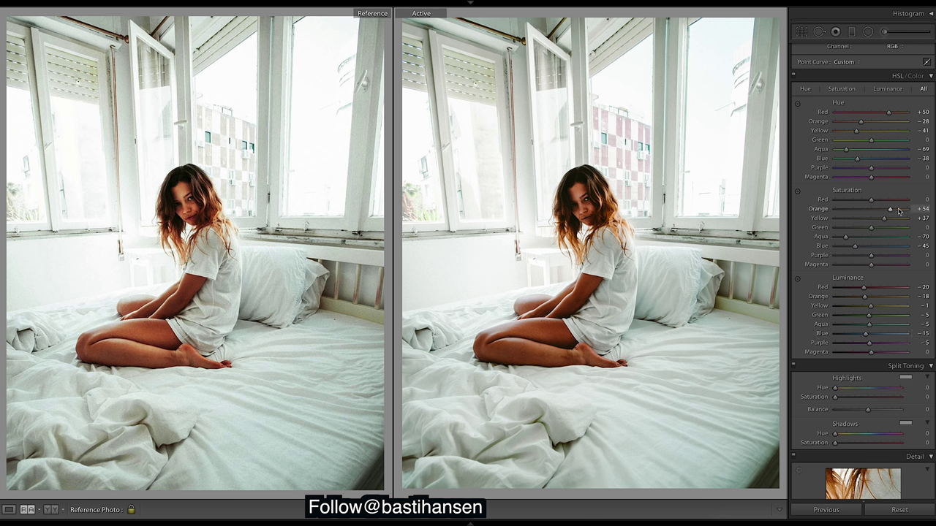
- Set the Purple and Magenta saturation to −10, and Green to saturation −56 and hue −15
left_click_drag(866, 260, 869, 265)
mouse_move(872, 228)
left_mouse_down()
mouse_move(855, 229)
mouse_move(906, 228)
mouse_move(867, 241)
mouse_move(857, 230)
left_mouse_up()
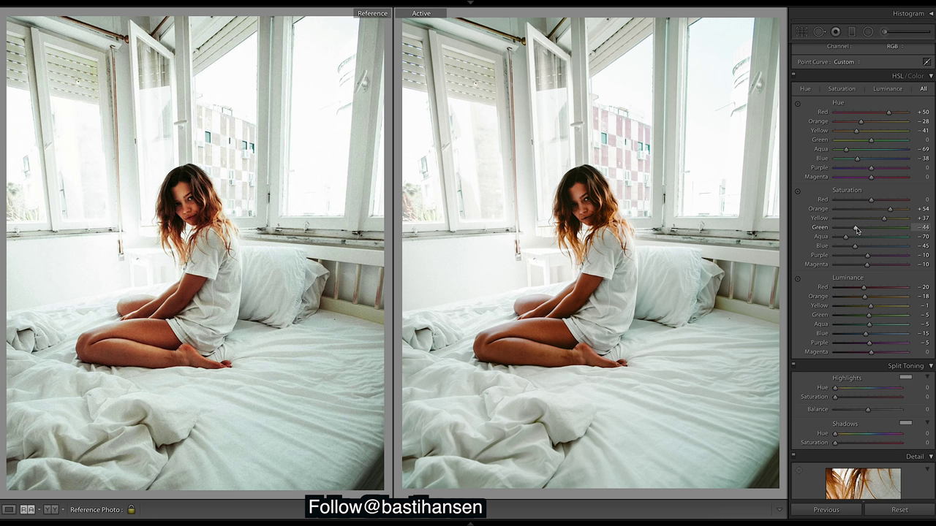
left_click_drag(856, 230, 852, 230)
mouse_move(870, 144)
left_mouse_down()
mouse_move(880, 144)
mouse_move(861, 145)
mouse_move(884, 146)
mouse_move(865, 149)
left_mouse_up()
left_click_drag(866, 149, 866, 149)
- Increase the film grain Amount to 27
scroll(934, 299, "down", 10)
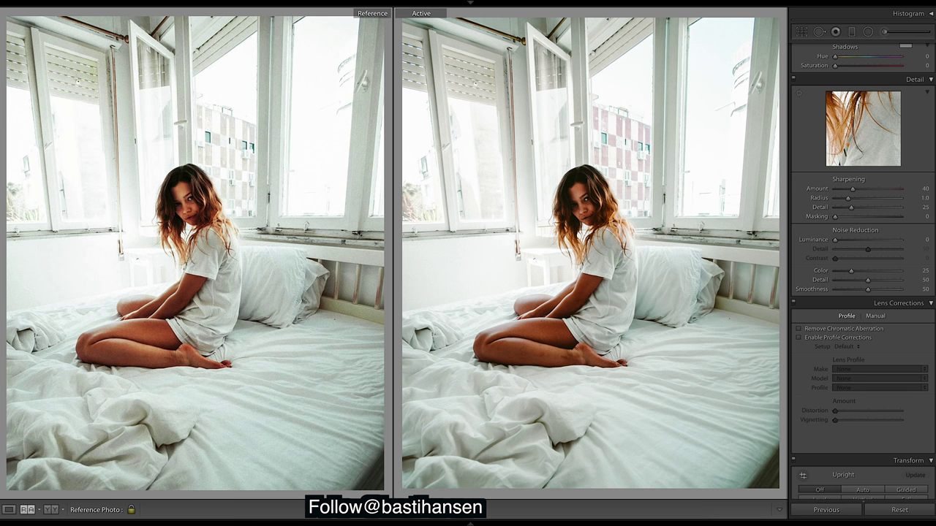
scroll(863, 271, "up", 10)
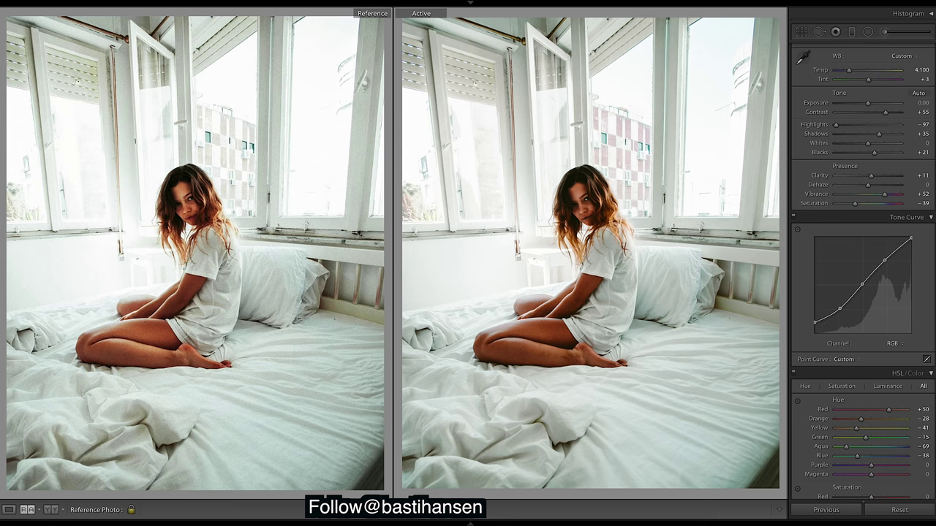
scroll(863, 270, "down", 10)
scroll(863, 270, "up", 3)
scroll(863, 271, "down", 5)
scroll(850, 316, "down", 8)
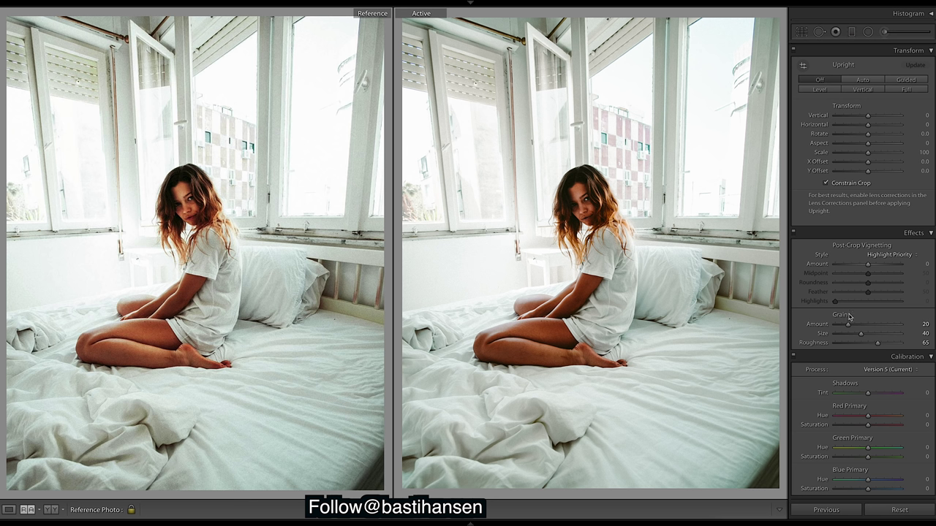
left_click_drag(848, 325, 853, 328)
- Raise the Exposure of the existing brush adjustment pinned on the woman's shorts to 1.03 and finish editing it
scroll(853, 327, "up", 10)
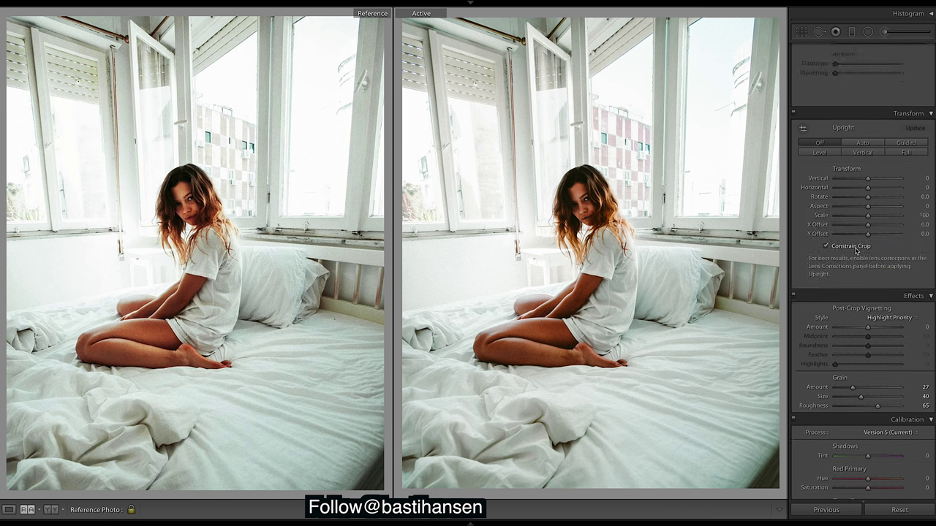
scroll(855, 251, "up", 5)
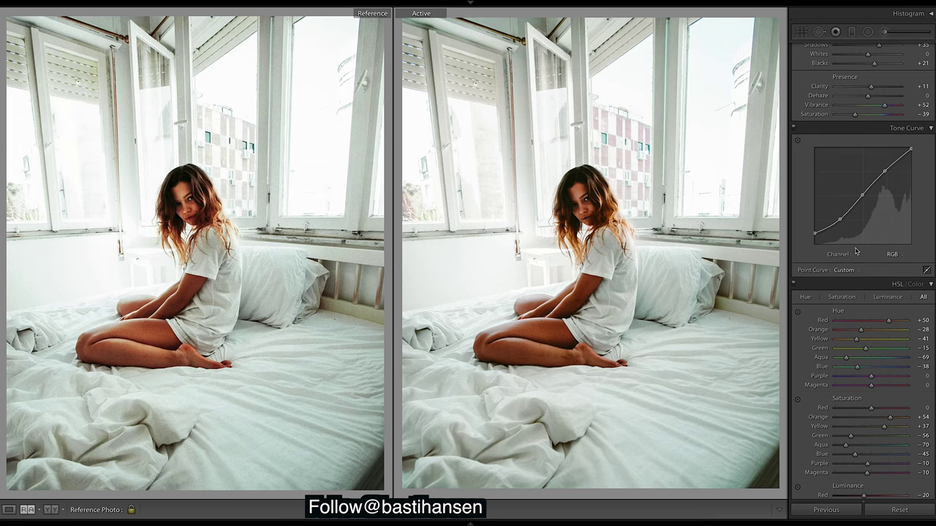
left_click(884, 32)
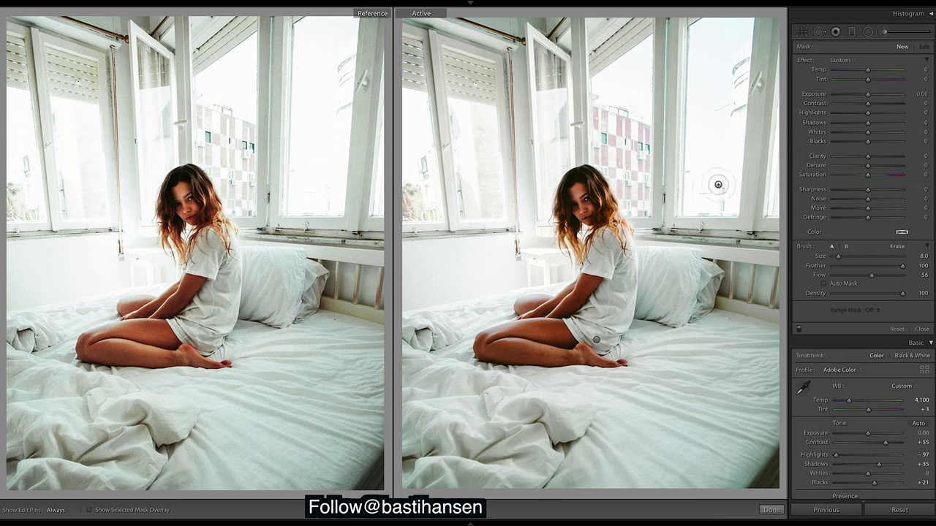
left_click(596, 343)
left_click_drag(868, 93, 871, 94)
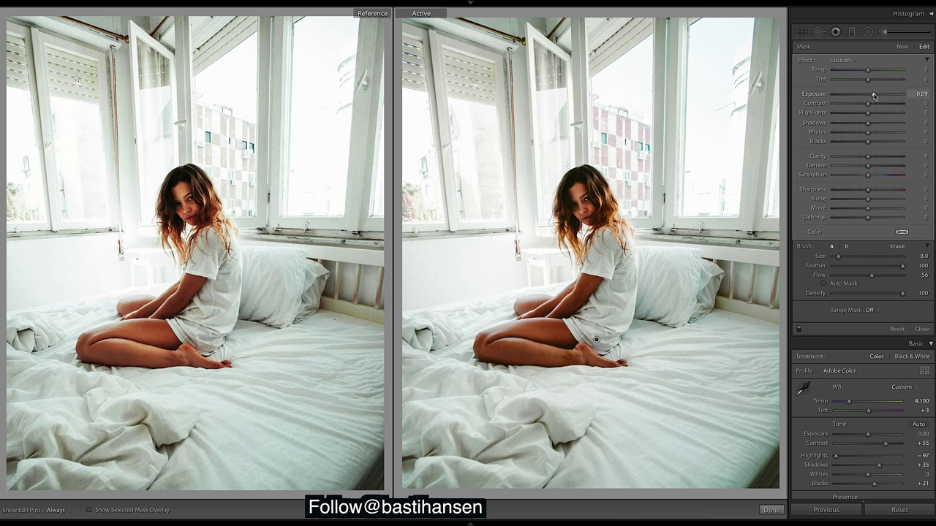
left_click_drag(874, 95, 877, 96)
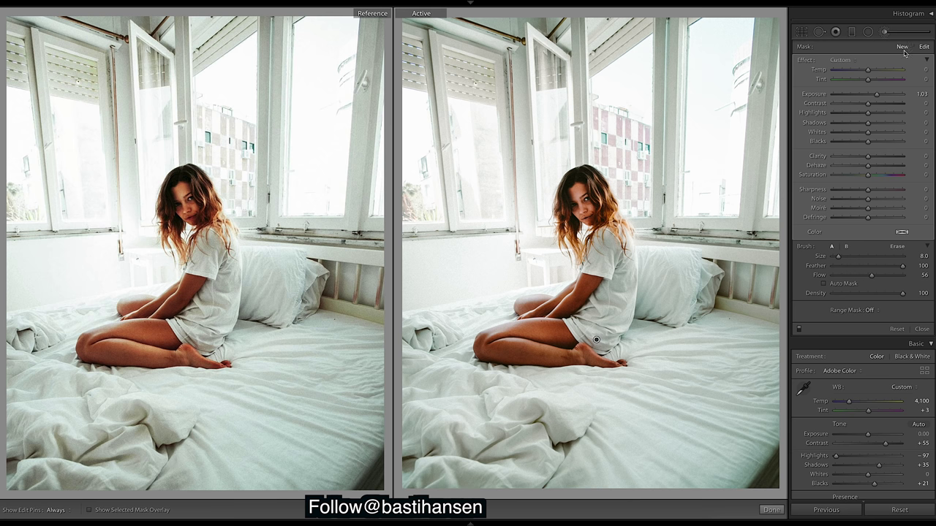
left_click(884, 33)
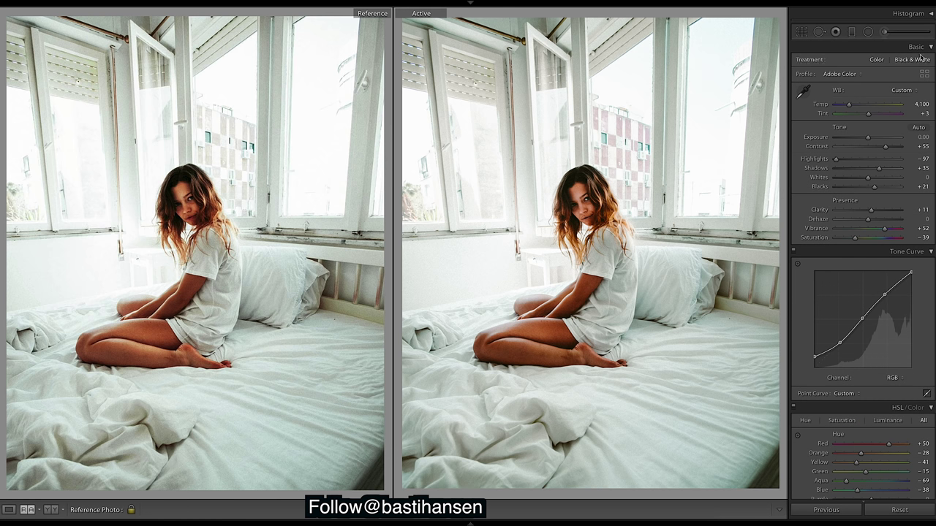
- Edit a brush adjustment at the woman's face, trying a warmer Temp, resetting it, raising the Saturation, and finish the brush edit
left_click(885, 33)
key("h")
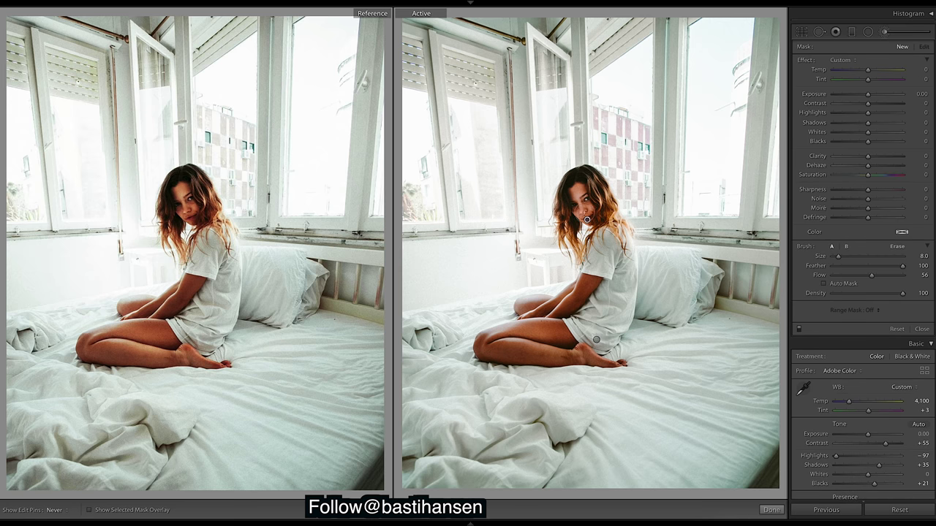
key("h")
left_click(587, 219)
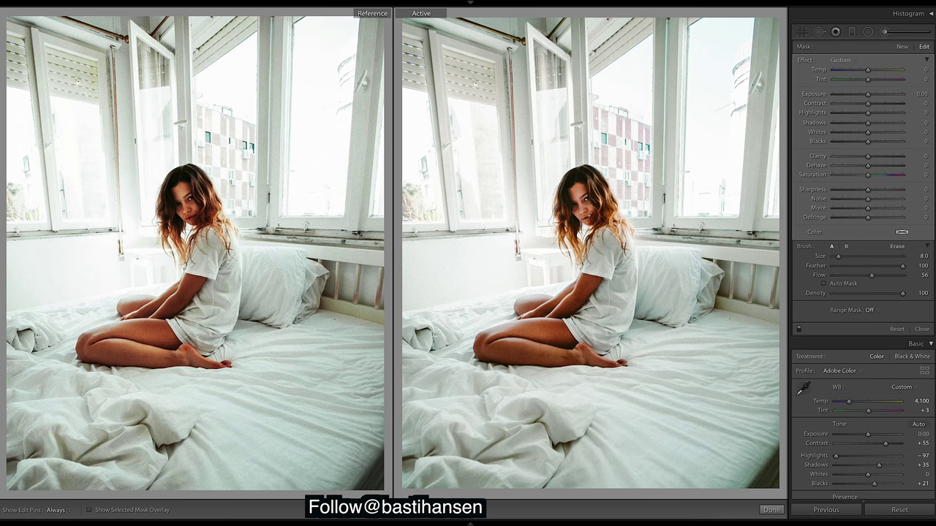
left_click_drag(868, 70, 875, 71)
double_click(874, 70)
left_click_drag(868, 176, 877, 177)
left_click_drag(860, 114, 851, 138)
left_click(771, 510)
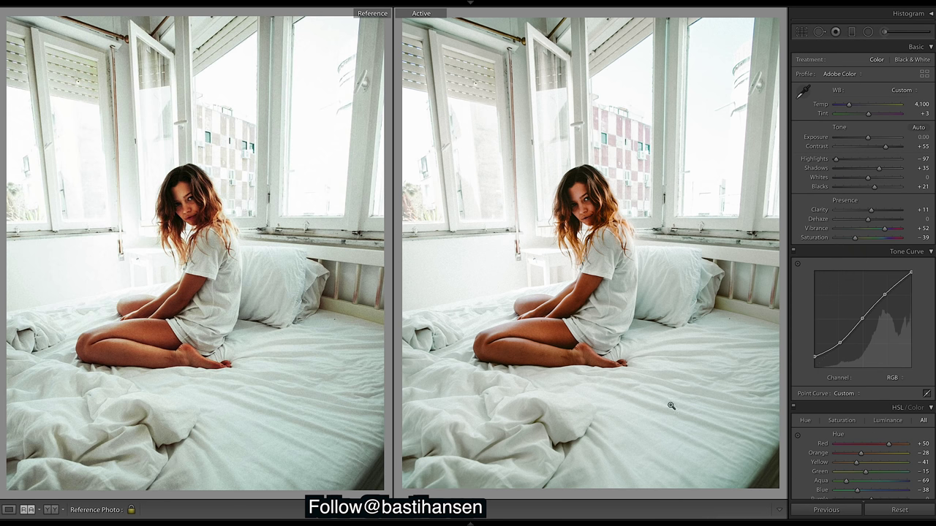
- Set the Red hue to +18 and the Yellow hue to −69 in the HSL adjustments
scroll(908, 285, "down", 3)
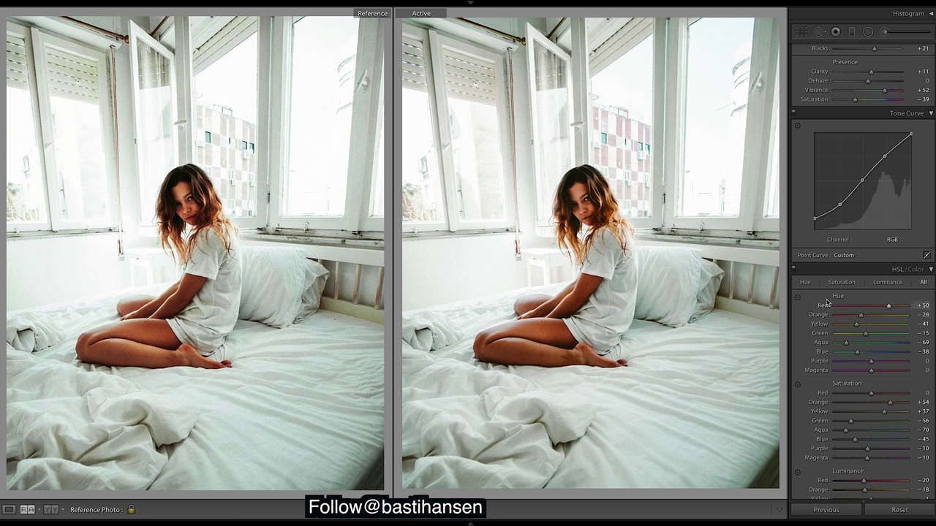
left_click_drag(897, 304, 816, 310)
key("ctrl+z")
left_click_drag(856, 326, 845, 326)
- Set the Yellow luminance to −20 and the Yellow saturation to +30
scroll(906, 368, "down", 2)
scroll(906, 368, "down", 1)
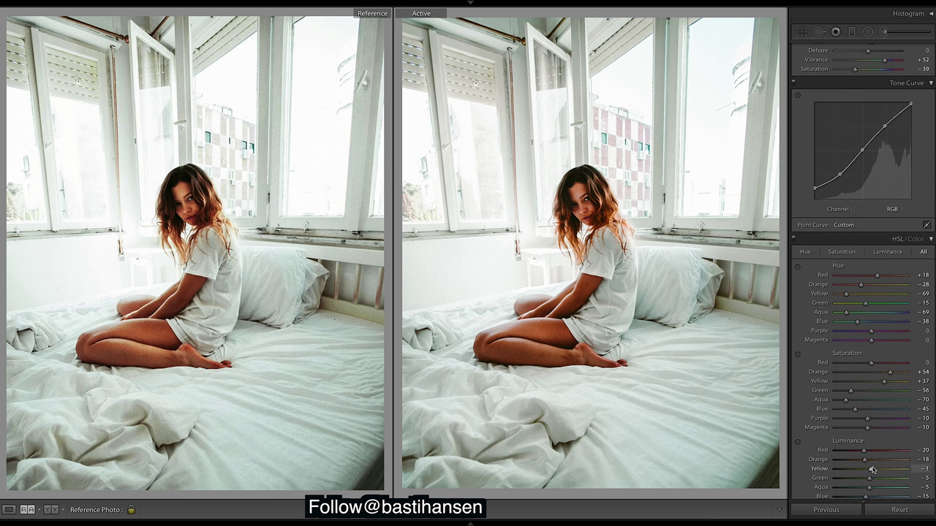
left_click_drag(871, 471, 867, 471)
left_click_drag(868, 471, 866, 473)
left_click_drag(884, 385, 881, 385)
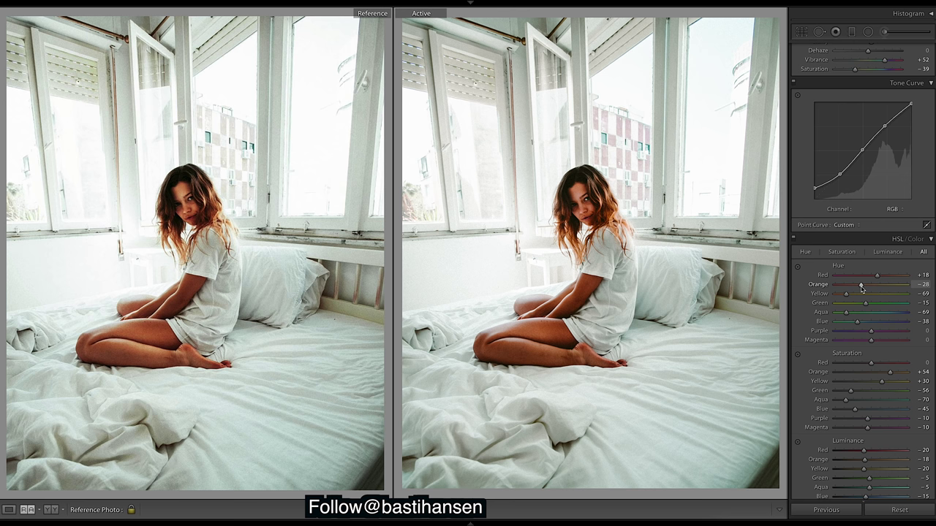
- Set the Orange hue to −25 in the HSL adjustments
left_click_drag(861, 288, 862, 289)
key("ctrl+z")
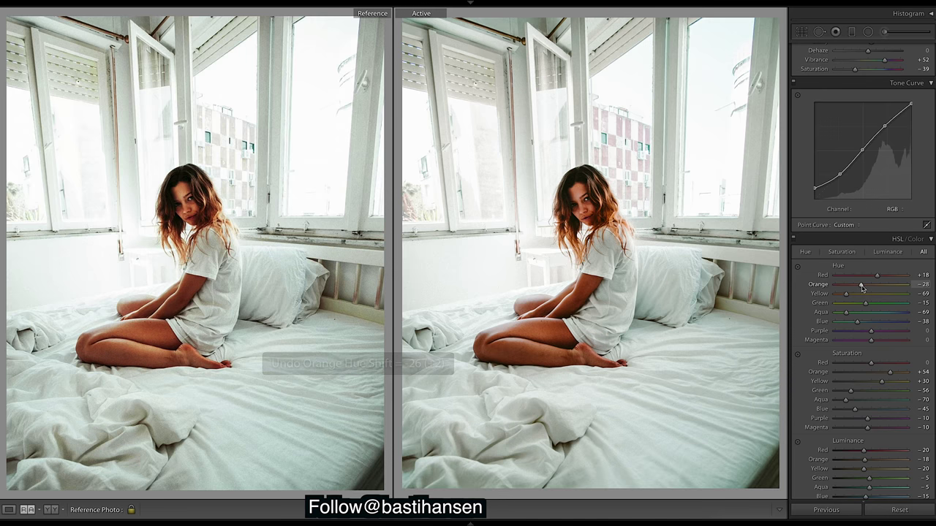
left_click_drag(861, 288, 863, 290)
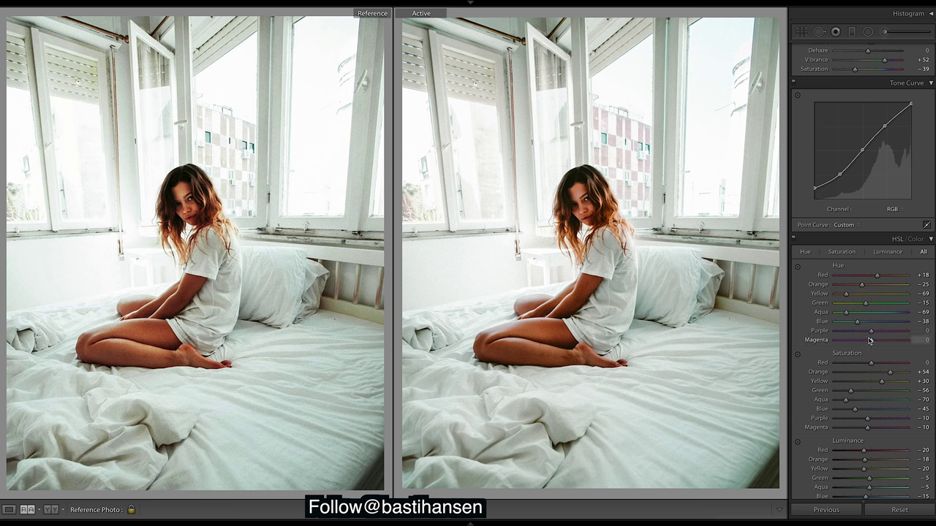
- Try brightening the Orange luminance, undo it, and set the Orange luminance to −10
scroll(868, 338, "down", 1)
scroll(868, 338, "down", 5)
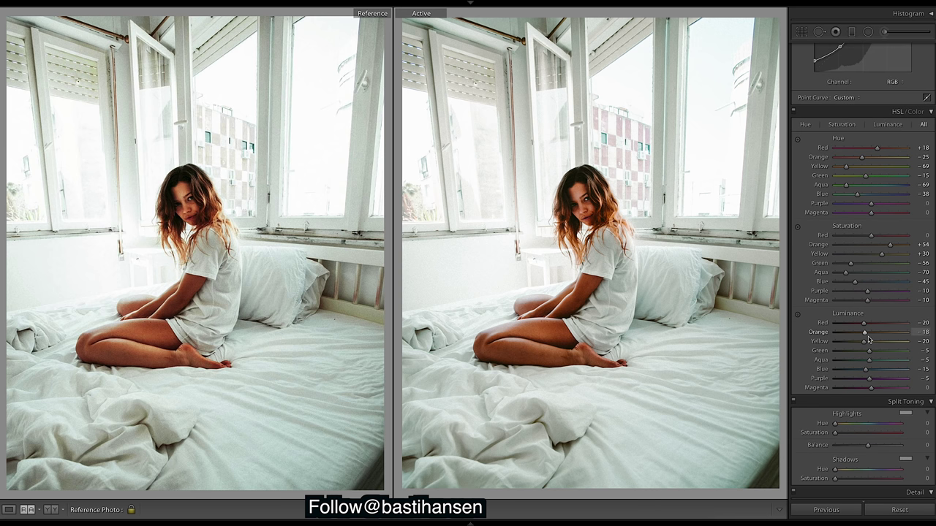
scroll(868, 339, "down", 1)
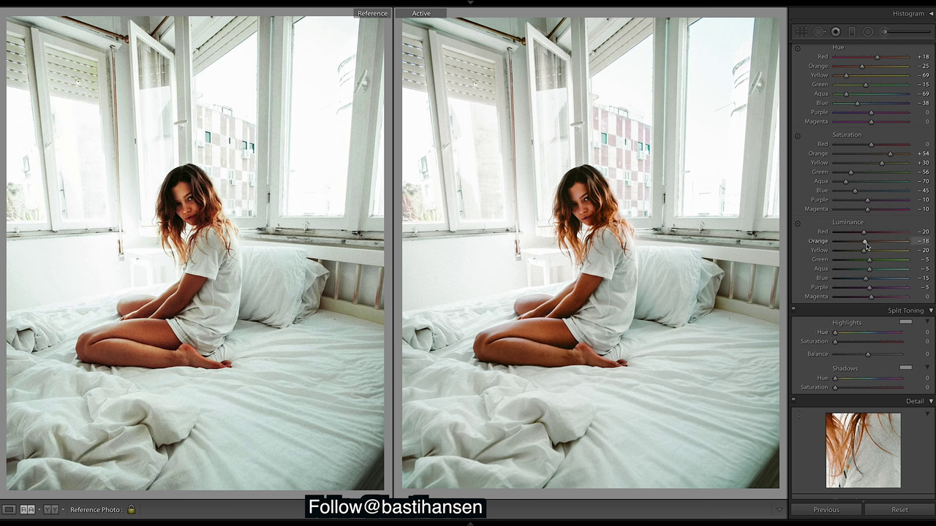
left_click_drag(866, 245, 874, 246)
key("ctrl+z")
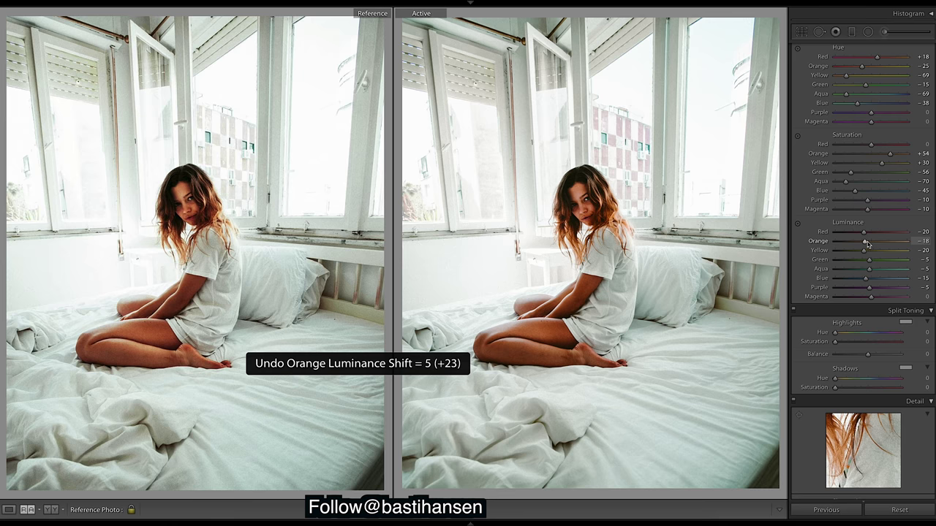
left_click_drag(865, 244, 868, 245)
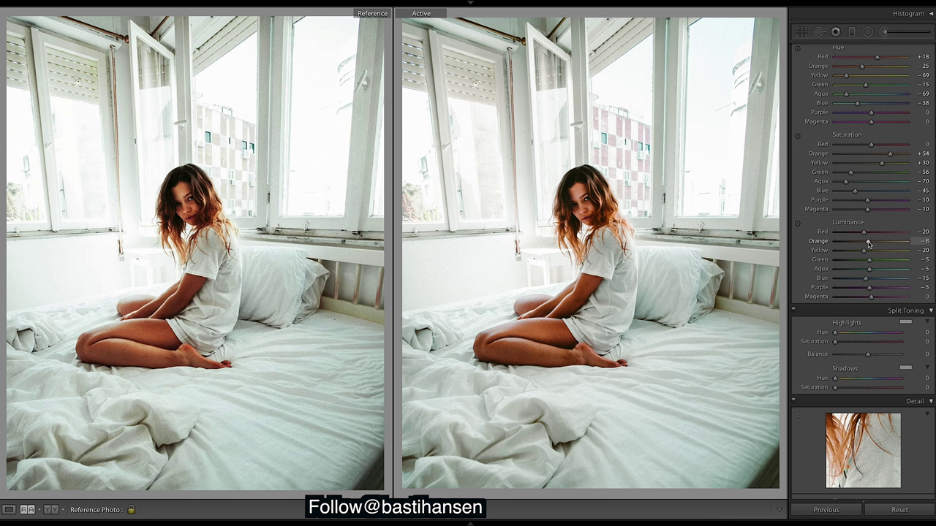
left_click_drag(869, 244, 867, 244)
- Try grain Roughness values of 100 and 70, undoing each change
scroll(862, 307, "down", 1)
scroll(862, 307, "down", 10)
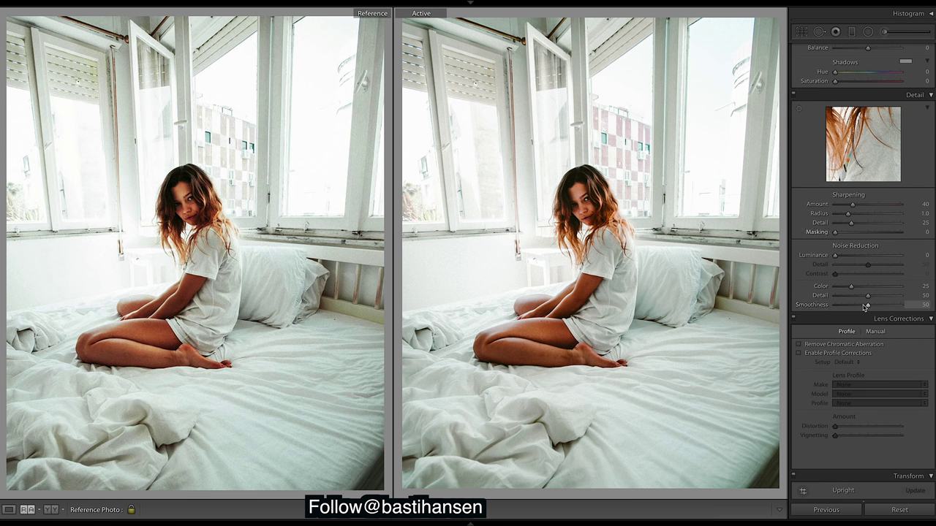
scroll(864, 307, "down", 8)
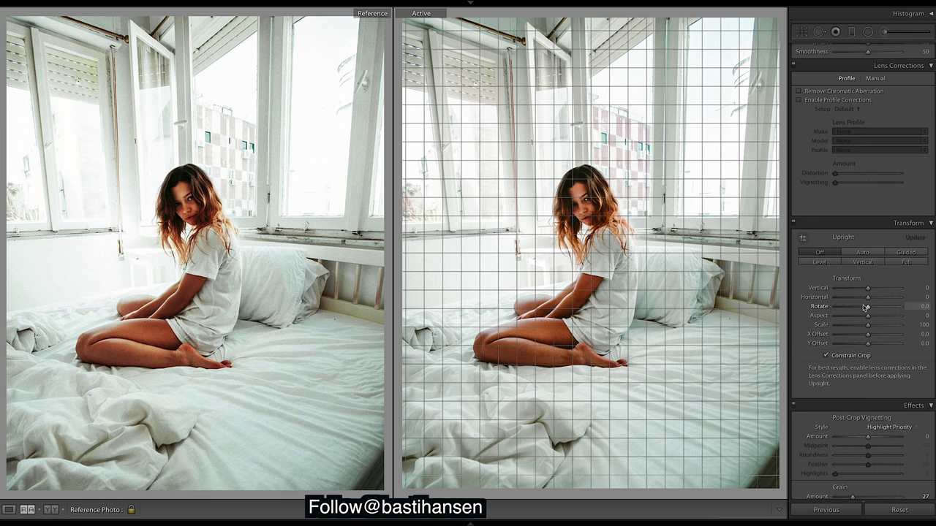
scroll(864, 307, "down", 4)
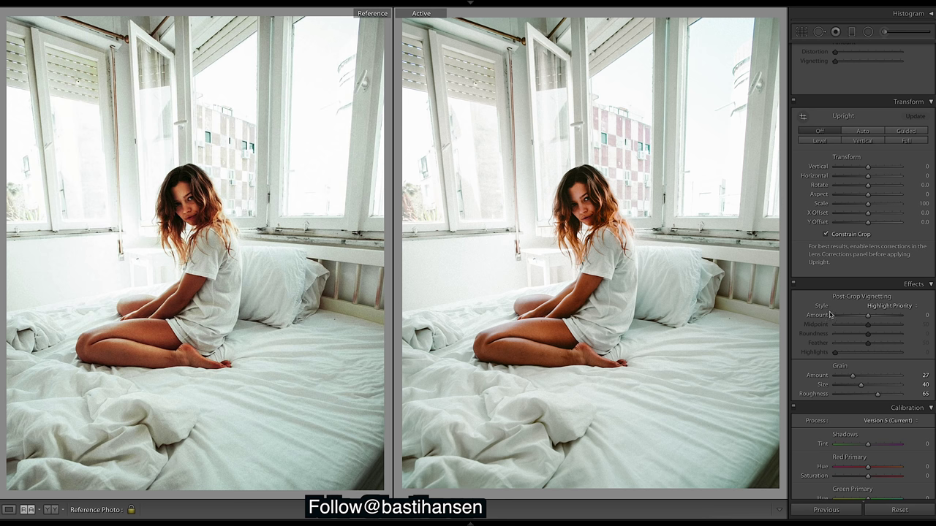
left_click_drag(878, 394, 902, 396)
key("ctrl+z")
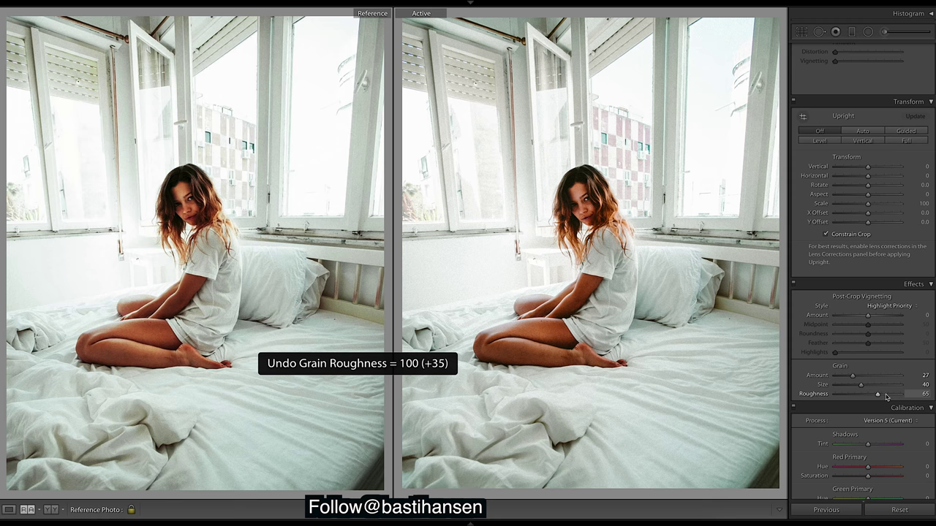
left_click_drag(877, 395, 883, 397)
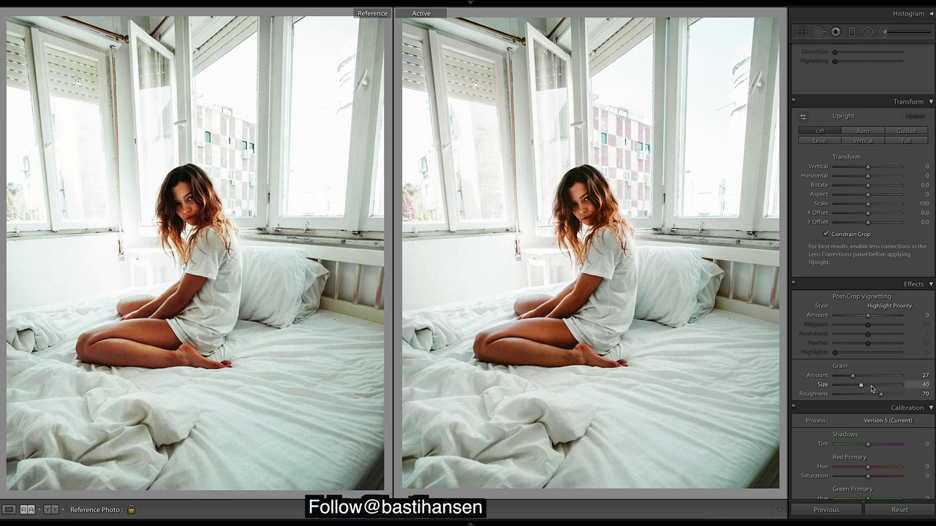
key("ctrl+z")
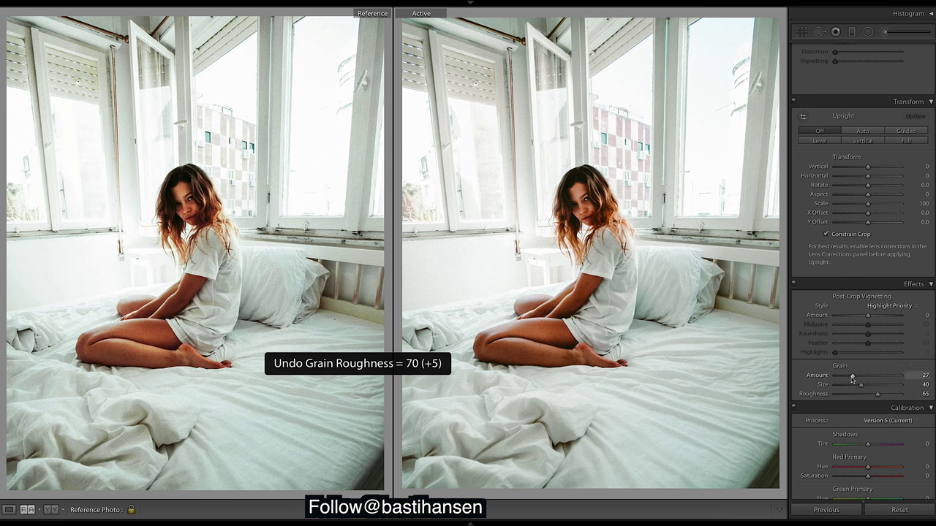
scroll(853, 377, "up", 10)
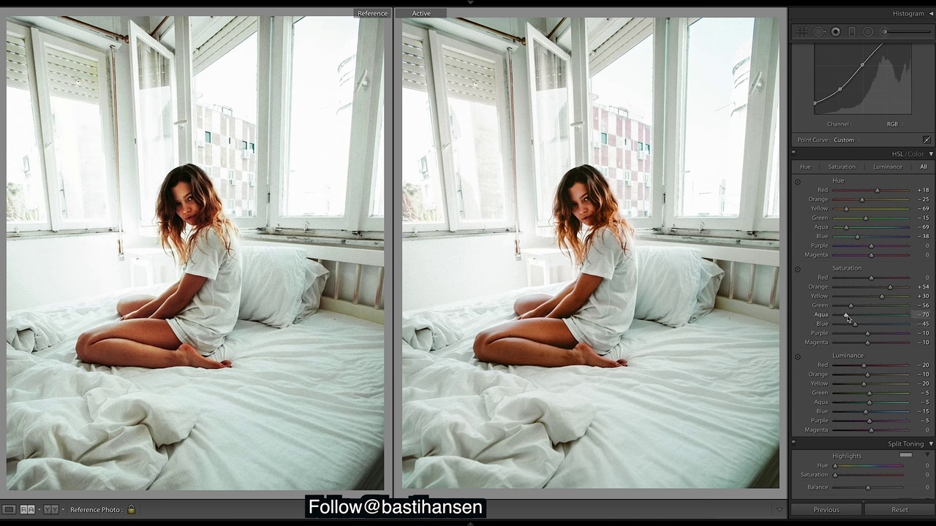
- Set the Aqua saturation to −41 and hue to −100, and the Blue hue to −49 and saturation to −60
mouse_move(848, 319)
left_mouse_down()
mouse_move(871, 323)
mouse_move(858, 326)
left_mouse_up()
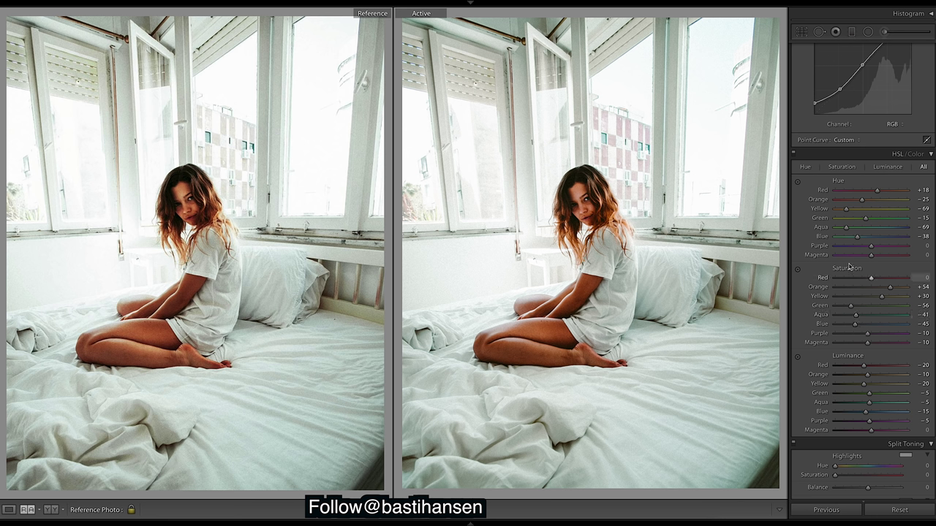
left_click_drag(846, 231, 842, 229)
left_click_drag(842, 230, 822, 231)
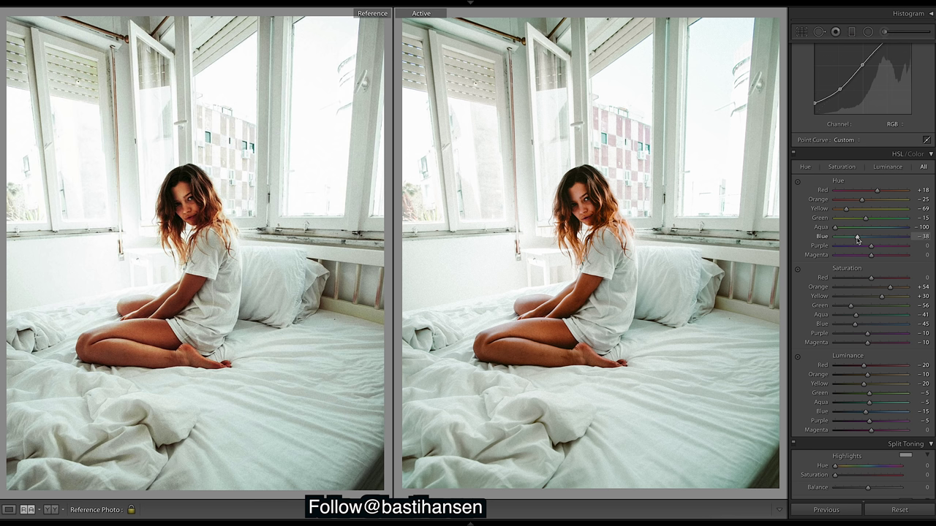
left_click_drag(857, 240, 852, 238)
left_click_drag(856, 326, 850, 324)
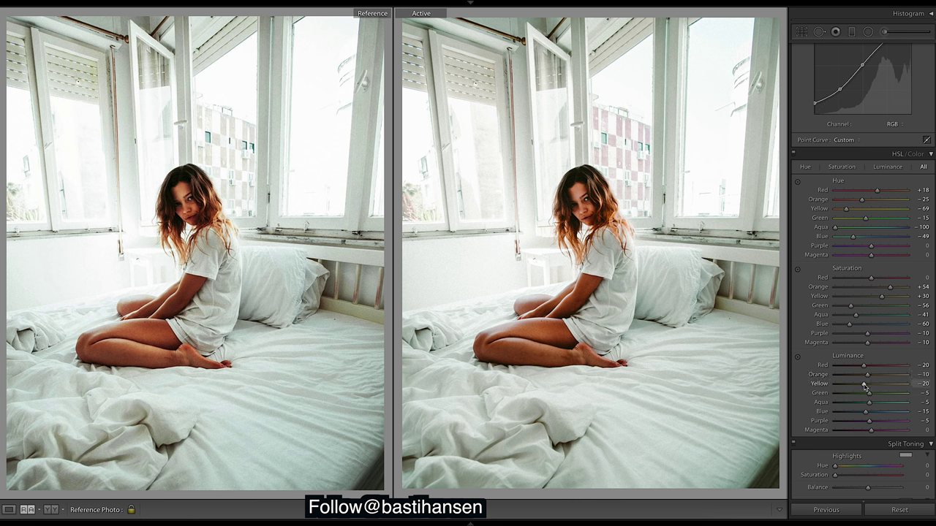
- Set the Yellow luminance to −13, saturation to +36 and hue to −74, with the Orange luminance at −7
left_click_drag(865, 386, 870, 377)
left_click_drag(883, 298, 885, 300)
left_click_drag(847, 209, 845, 213)
- Review the adjustments, reset the active photo to compare it with the unedited original, and restore the edit
scroll(862, 263, "up", 3)
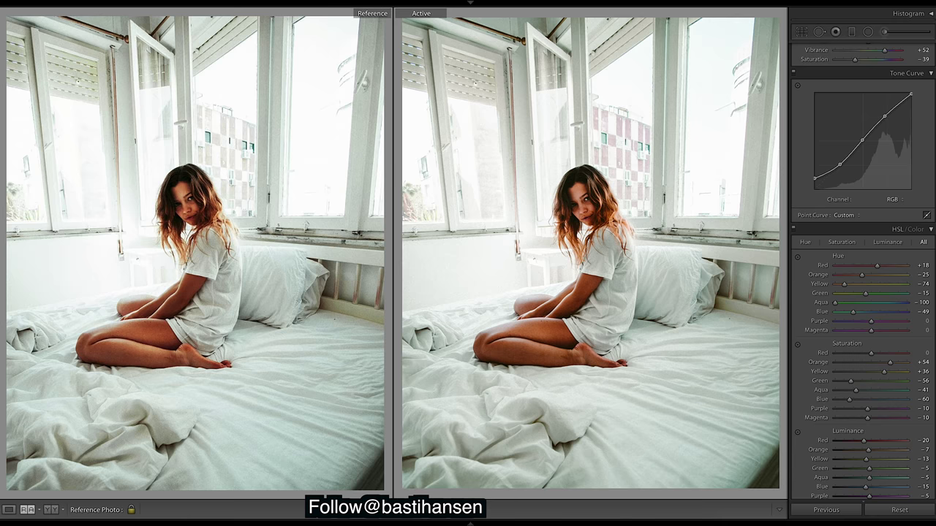
scroll(862, 273, "up", 1)
scroll(863, 273, "up", 4)
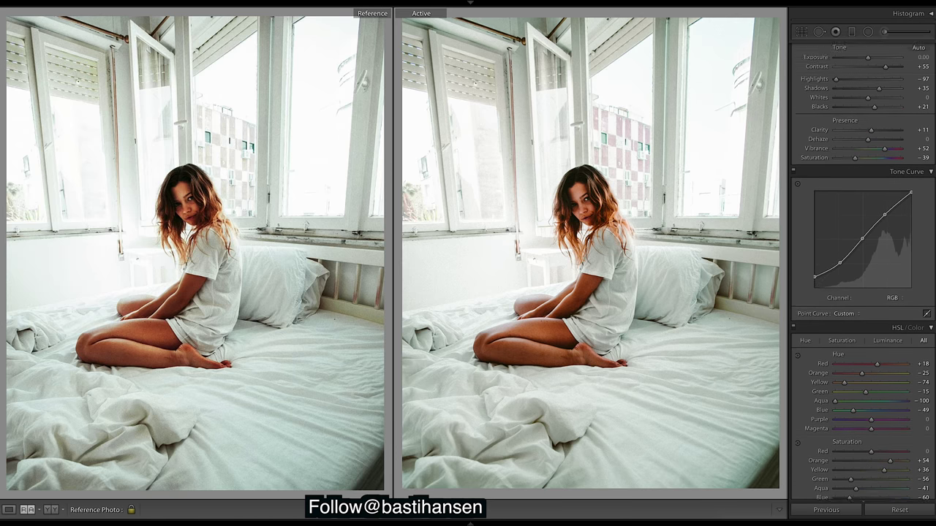
scroll(863, 274, "down", 10)
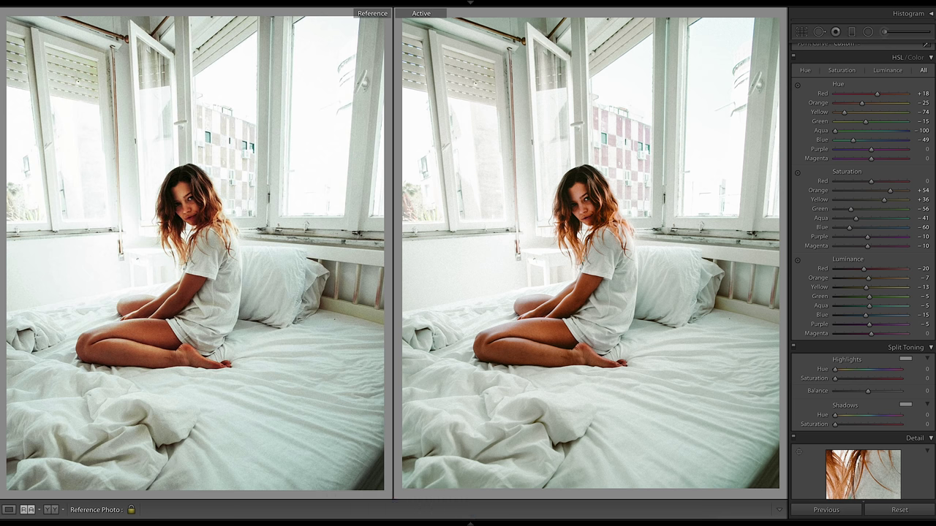
key("ctrl+shift+r")
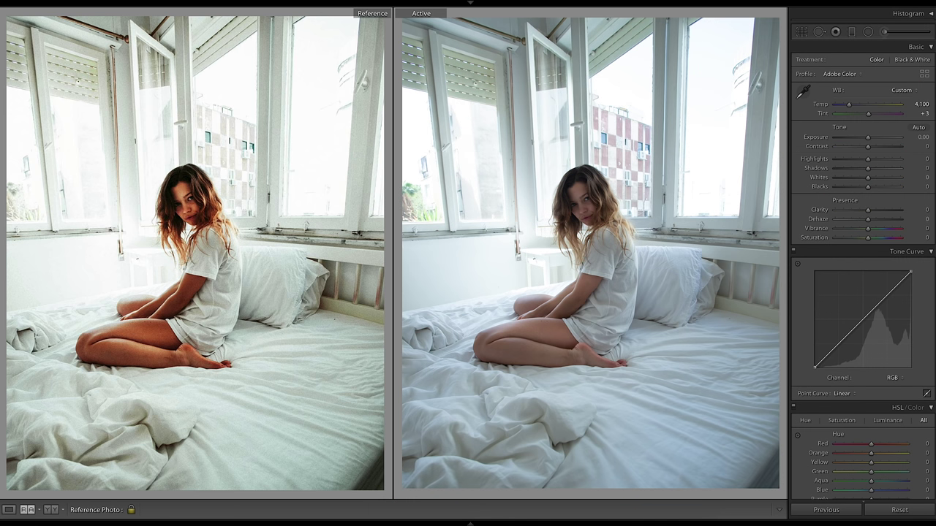
key("ctrl+z")
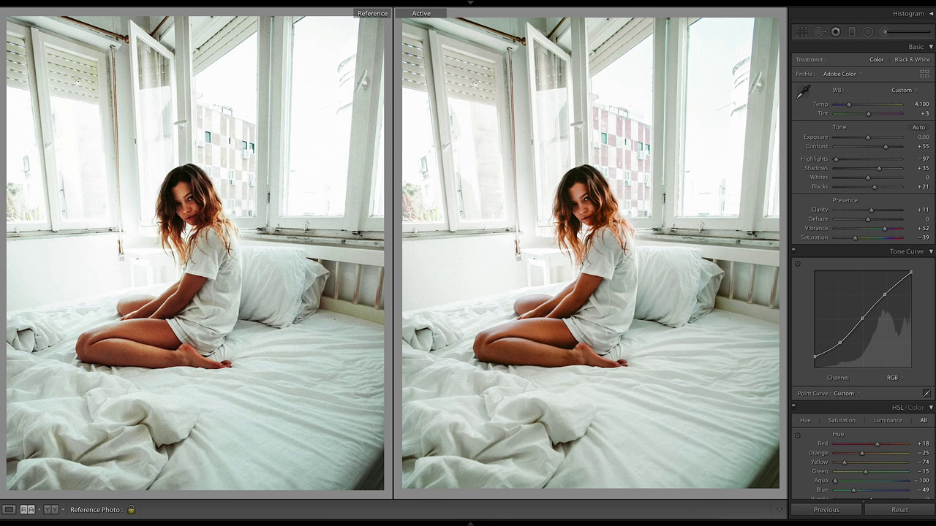
- Show the active photo alone in Loupe view in its reset state, and bring back the edit for a before-and-after comparison
key("ctrl+shift+r")
key("d")
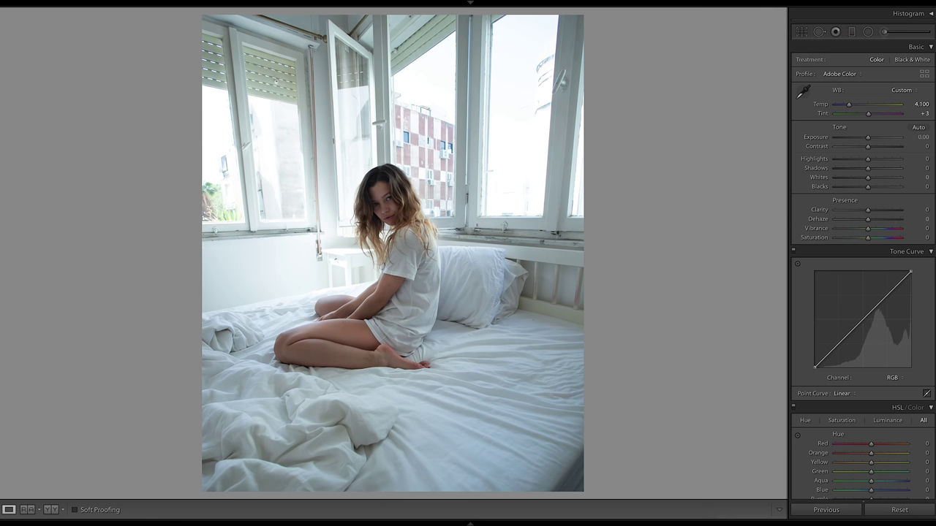
key("ctrl+z")
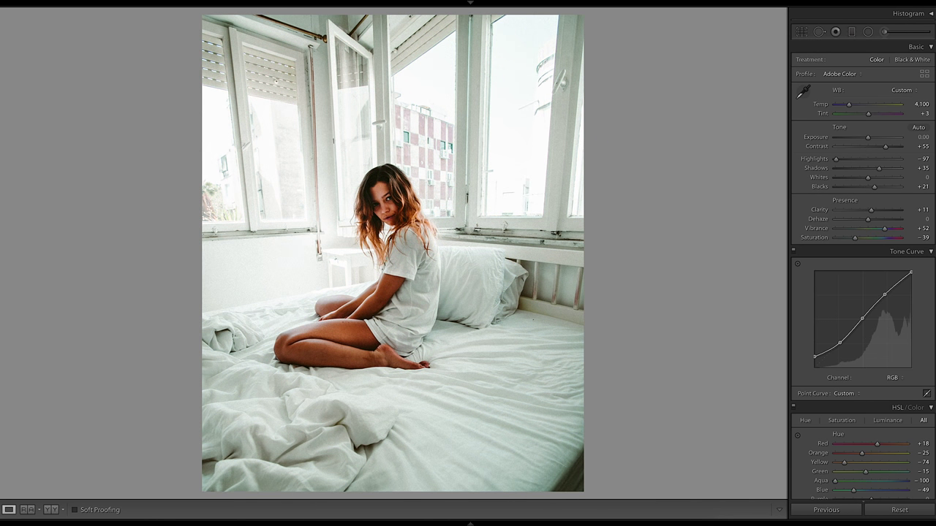